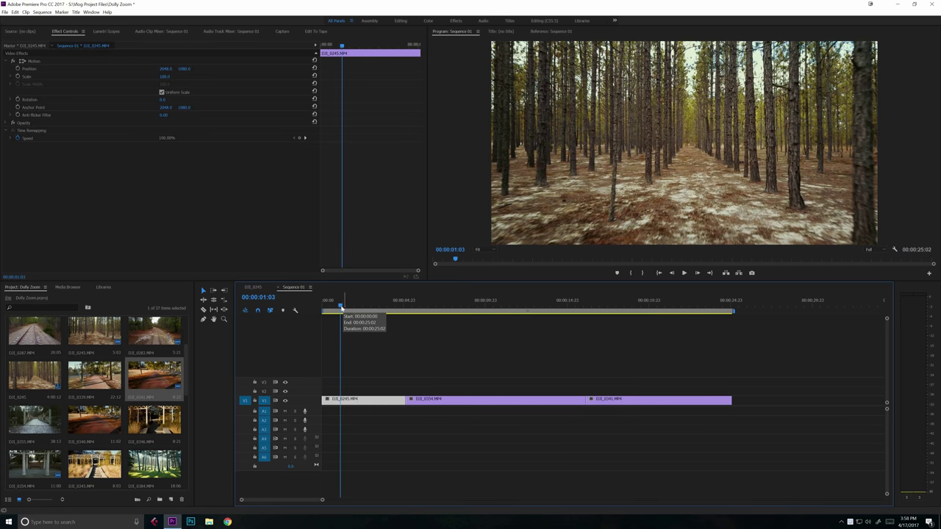
- Return to 00:00:00:00 and select DJI_0245's Motion effect in Effect Controls
{"action": "left_click_drag", "start_coordinate": [344, 312], "coordinate": [319, 314]}
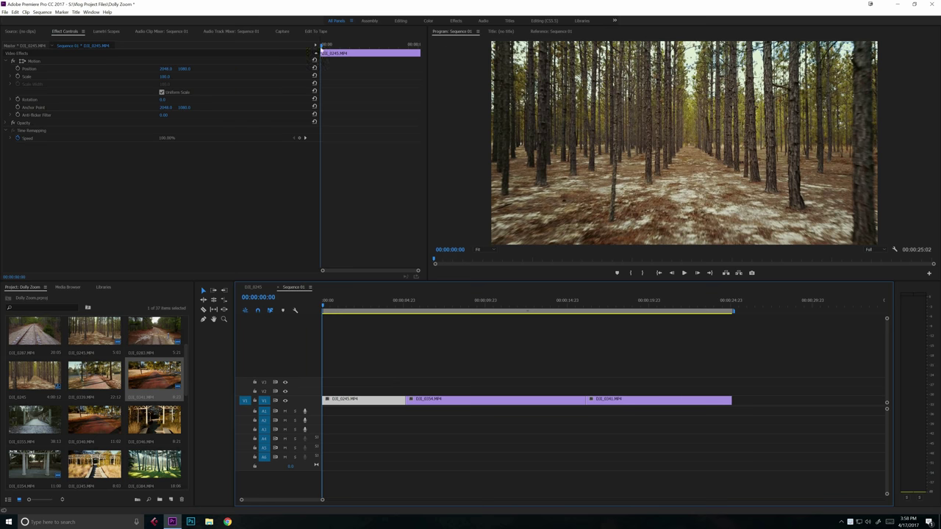
{"action": "left_click_drag", "start_coordinate": [316, 50], "coordinate": [318, 49]}
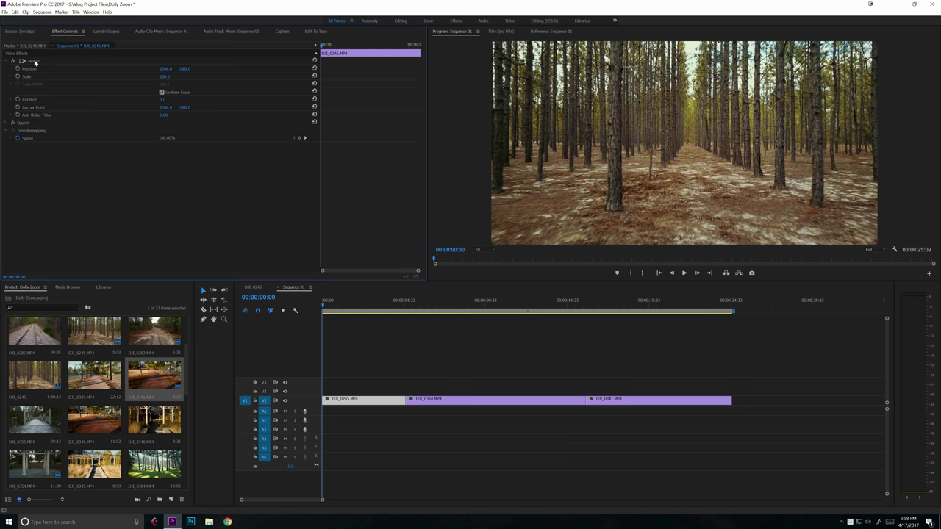
{"action": "left_click", "coordinate": [53, 86]}
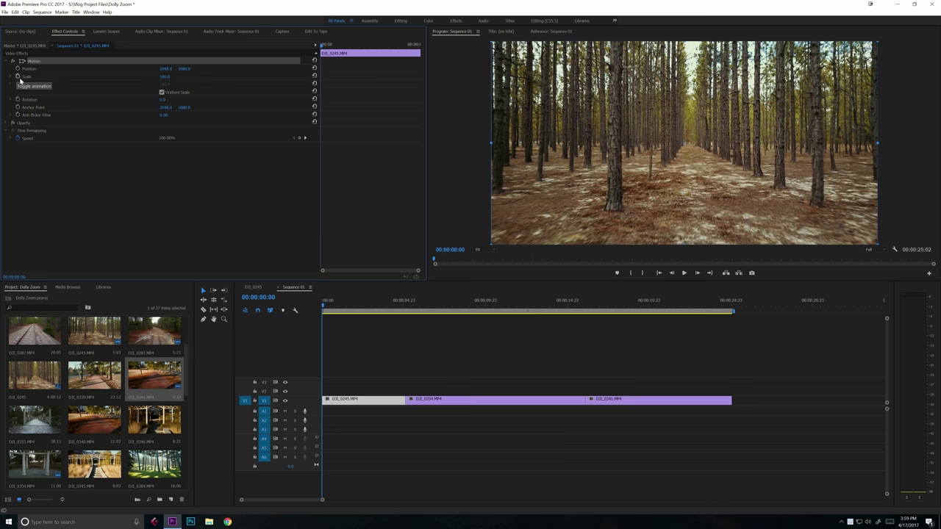
- Start Scale and Position keyframing on DJI_0245 at its first frame, then preview it
{"action": "left_click", "coordinate": [18, 76]}
{"action": "left_click", "coordinate": [18, 68]}
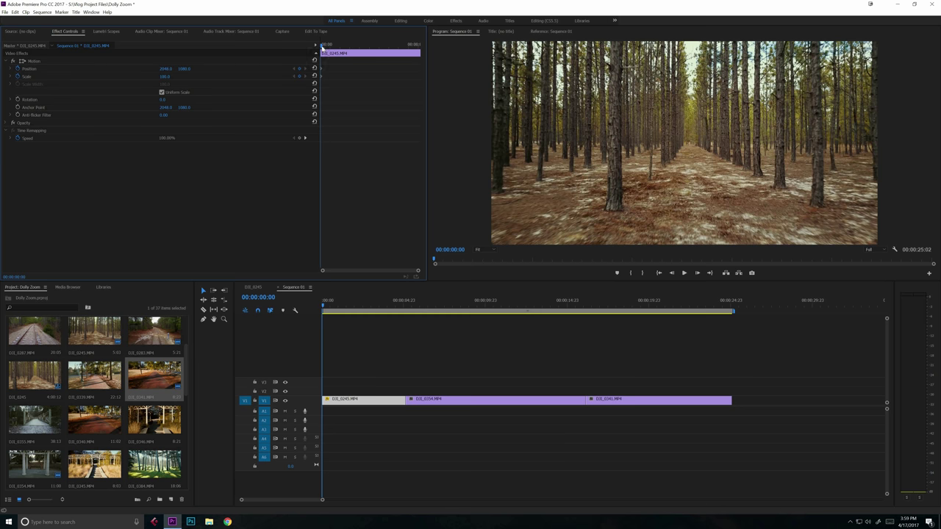
{"action": "key", "text": "space"}
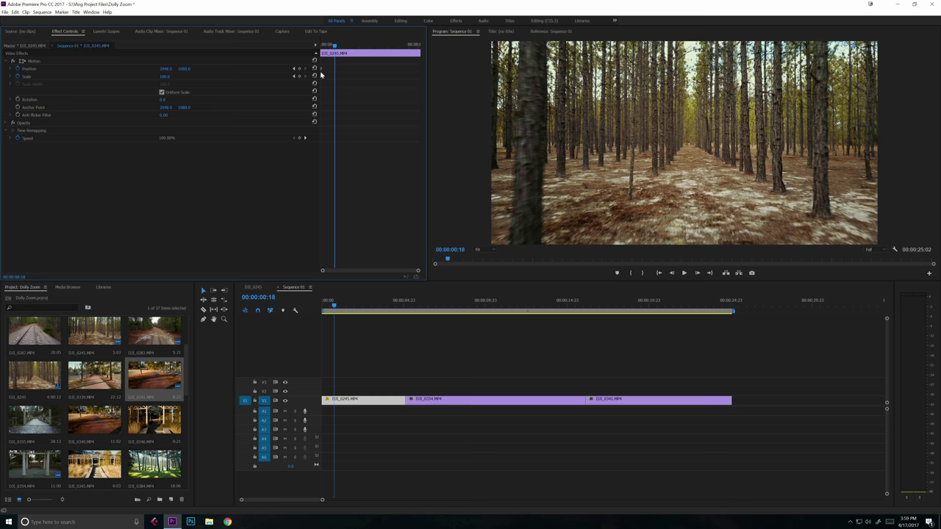
{"action": "key", "text": "Home"}
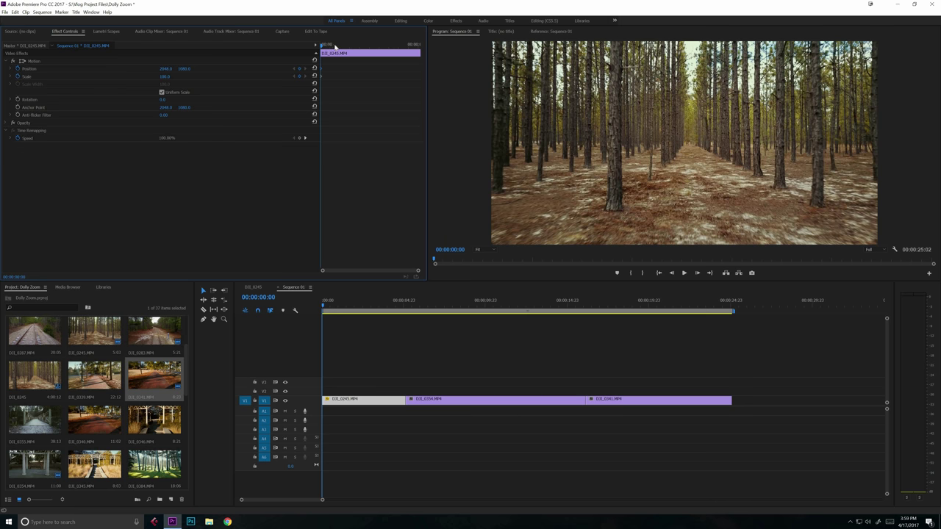
- Add a second pair of Scale and Position keyframes at 00:00:04:15
{"action": "left_click_drag", "start_coordinate": [335, 47], "coordinate": [410, 46]}
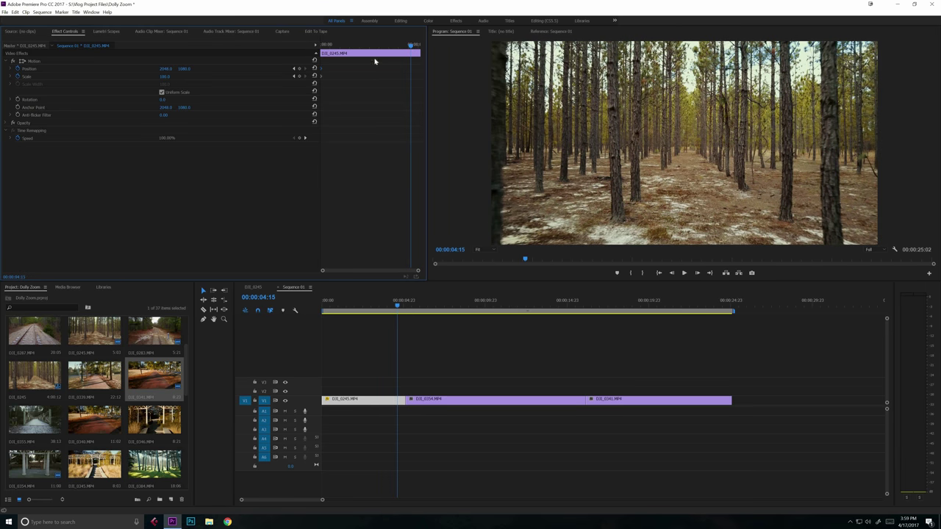
{"action": "left_click", "coordinate": [299, 75]}
{"action": "left_click", "coordinate": [299, 76]}
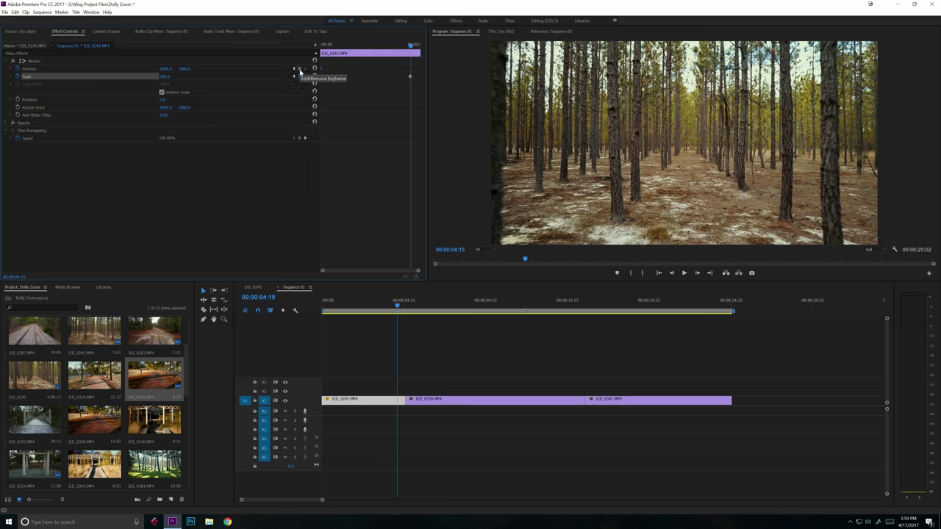
{"action": "left_click", "coordinate": [299, 68]}
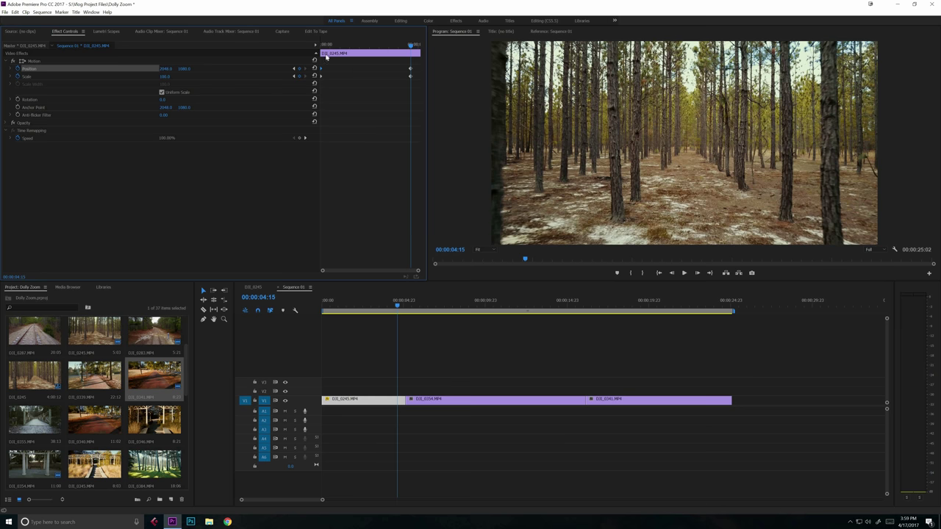
- Trim DJI_0245's out point back to its 00:00:04:15 keyframes, then return to the start
{"action": "left_click_drag", "start_coordinate": [330, 48], "coordinate": [322, 48]}
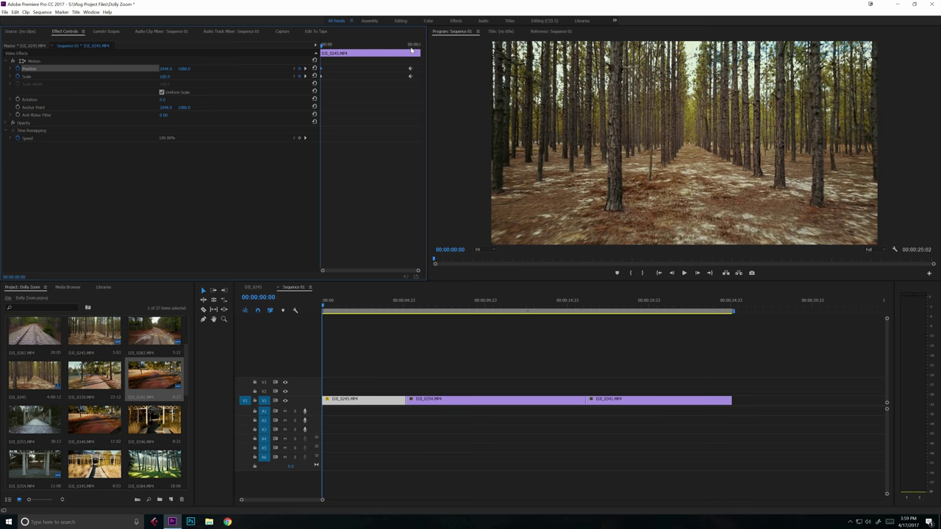
{"action": "left_click", "coordinate": [412, 52]}
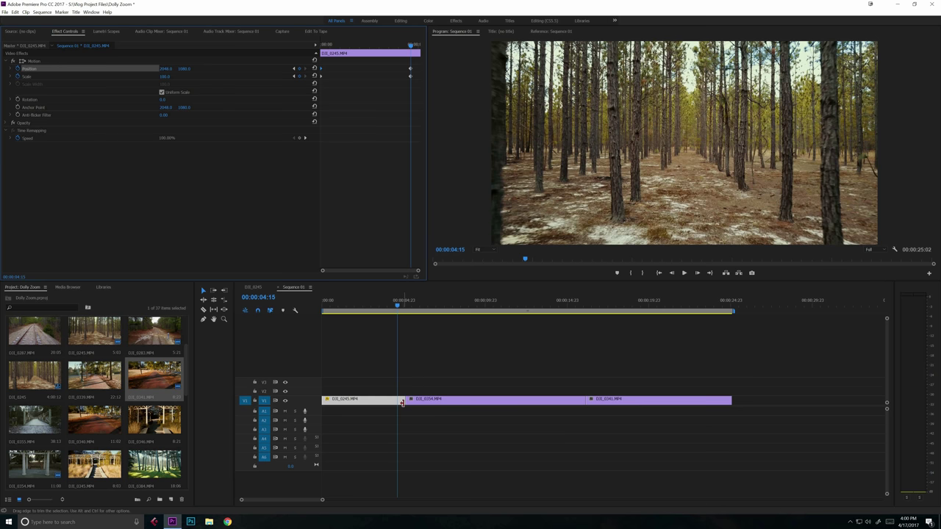
{"action": "left_click_drag", "start_coordinate": [402, 403], "coordinate": [397, 401]}
{"action": "left_click", "coordinate": [378, 380]}
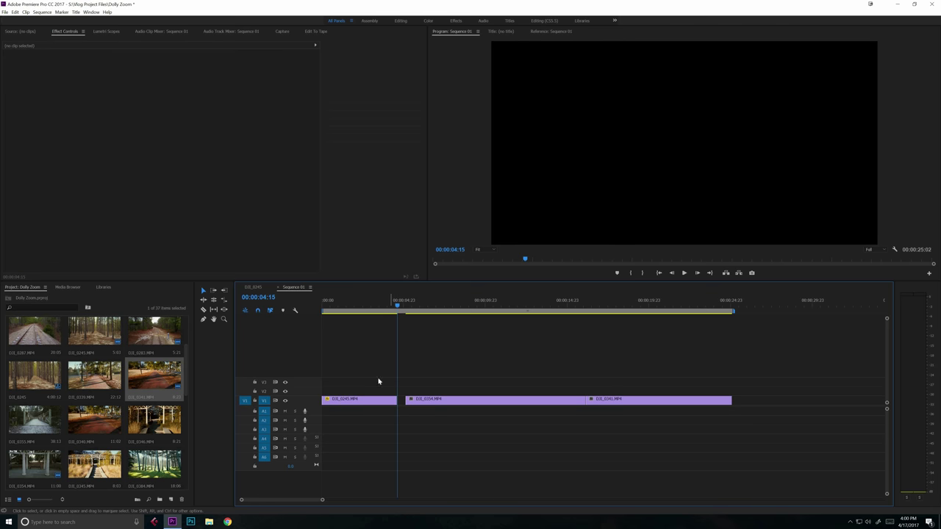
{"action": "left_click", "coordinate": [371, 399]}
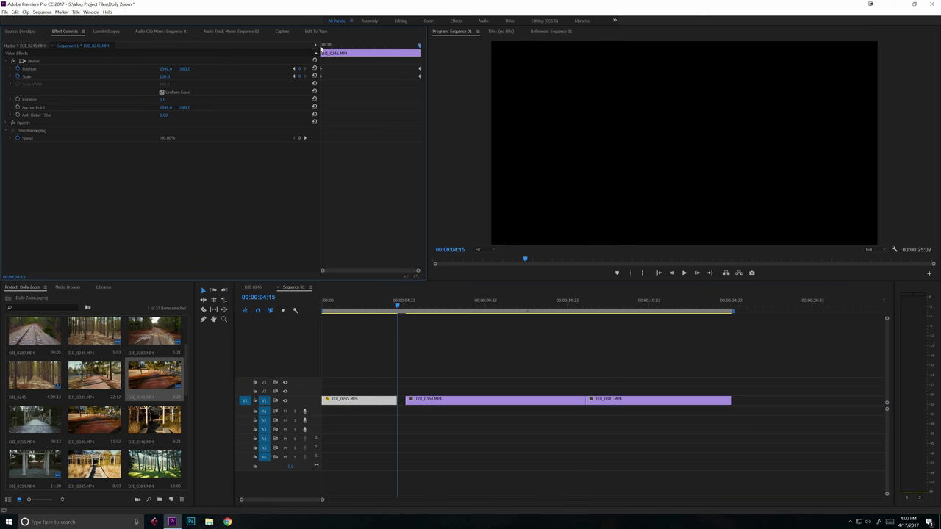
{"action": "left_click", "coordinate": [324, 46]}
{"action": "left_click_drag", "start_coordinate": [376, 48], "coordinate": [419, 48]}
{"action": "key", "text": "Home"}
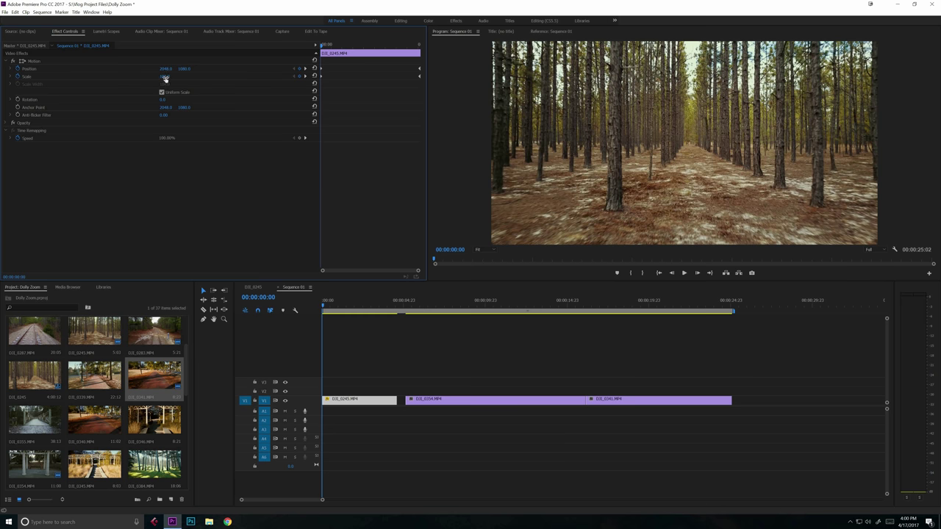
- Set DJI_0245's opening Scale keyframe to 200
{"action": "left_click", "coordinate": [165, 76]}
{"action": "type", "text": "200"}
{"action": "key", "text": "Return"}
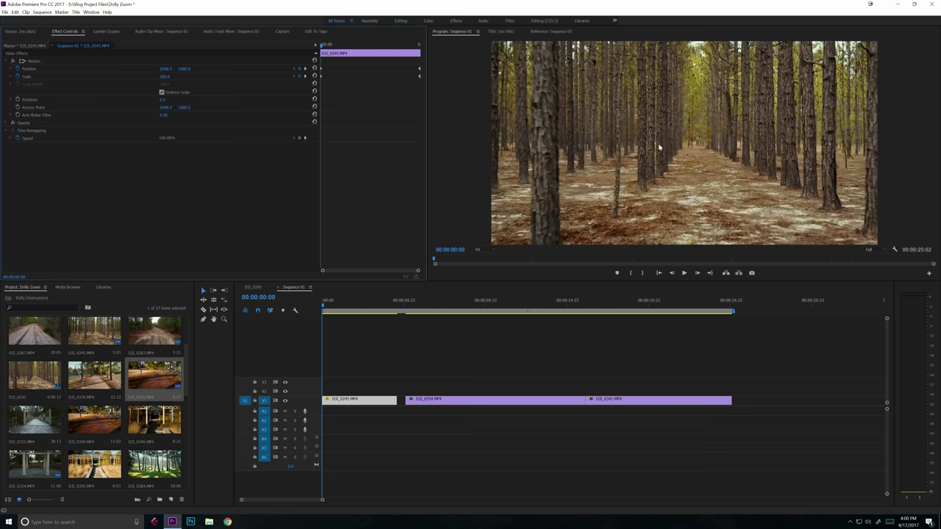
- Shift the zoomed image left in the Program monitor, to Position 1911.6, 1064.3
{"action": "left_click", "coordinate": [710, 158]}
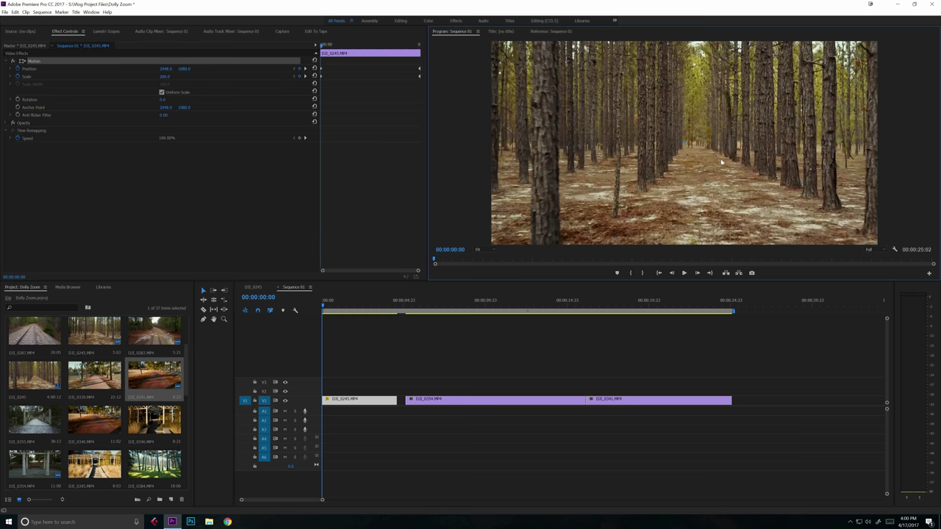
{"action": "left_click_drag", "start_coordinate": [714, 162], "coordinate": [680, 146]}
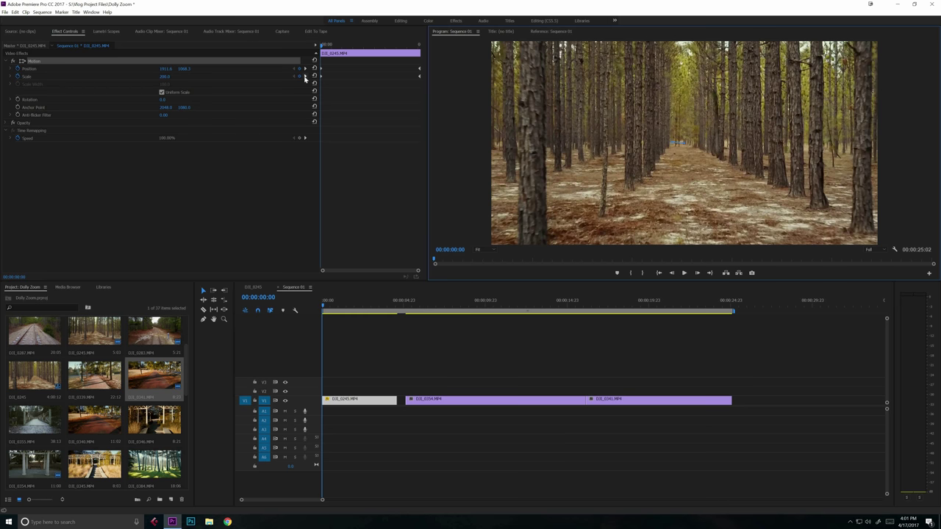
{"action": "key", "text": "Down"}
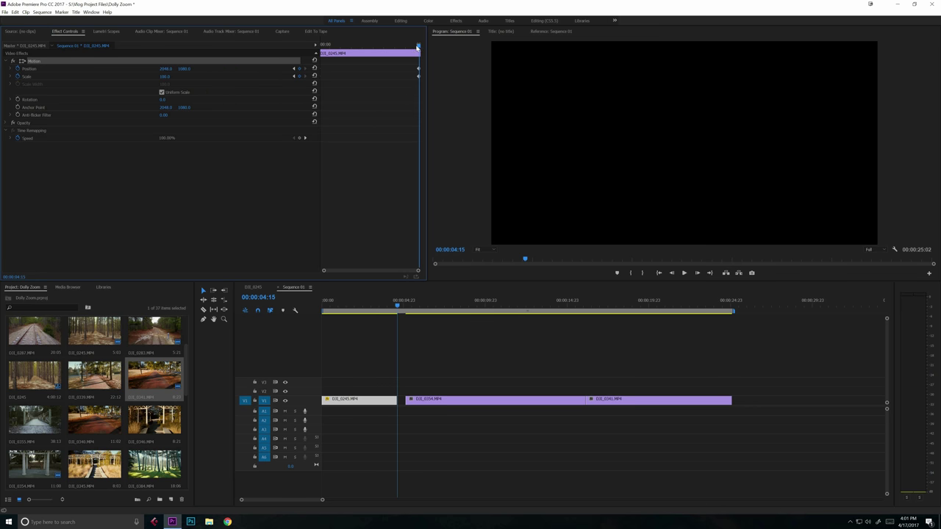
- Preview the DJI_0245 zoom from the start to about 00:00:02:20
{"action": "left_click", "coordinate": [328, 303]}
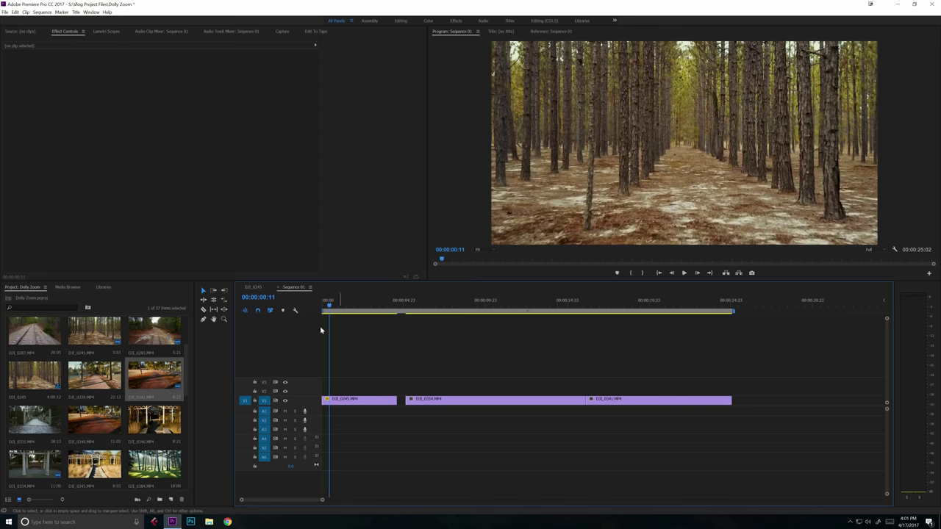
{"action": "key", "text": "Home"}
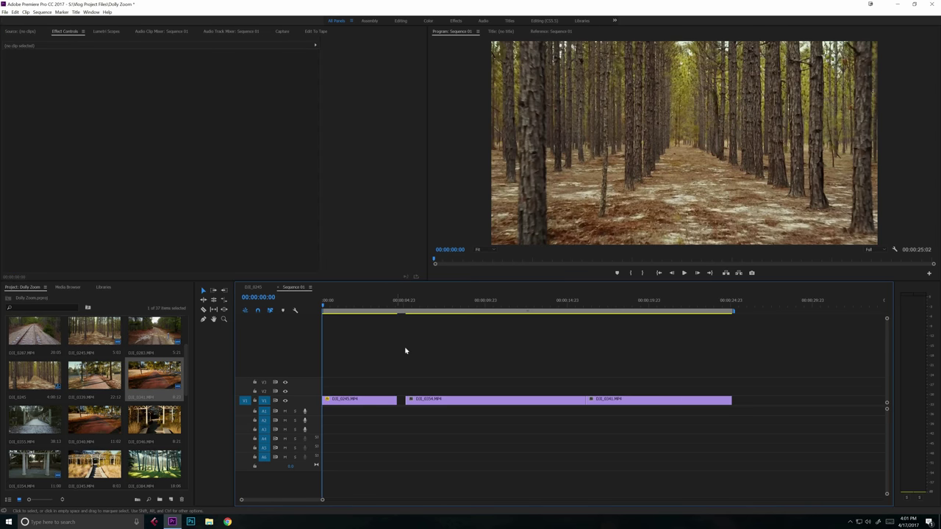
{"action": "key", "text": "space"}
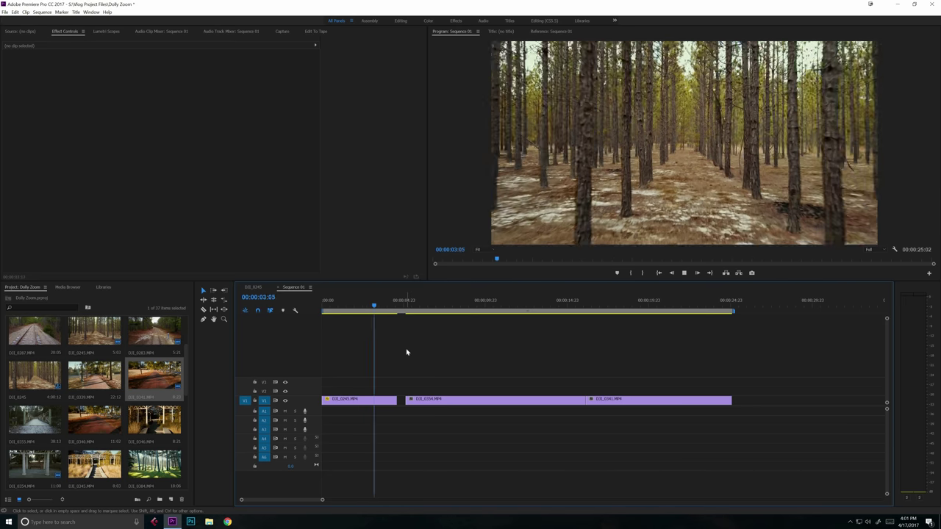
{"action": "left_click", "coordinate": [368, 302]}
{"action": "mouse_move", "coordinate": [353, 310]}
{"action": "left_mouse_down"}
{"action": "mouse_move", "coordinate": [341, 310]}
{"action": "mouse_move", "coordinate": [361, 311]}
{"action": "mouse_move", "coordinate": [350, 311]}
{"action": "left_mouse_up"}
- Move DJI_0245's end Scale and Position keyframes slightly earlier and replay the zoom
{"action": "left_click", "coordinate": [364, 398]}
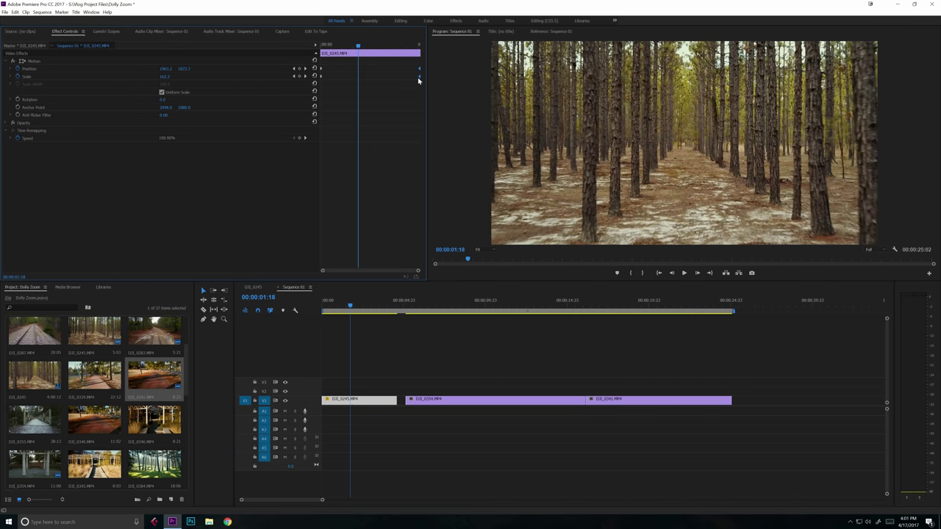
{"action": "left_click_drag", "start_coordinate": [414, 79], "coordinate": [388, 78]}
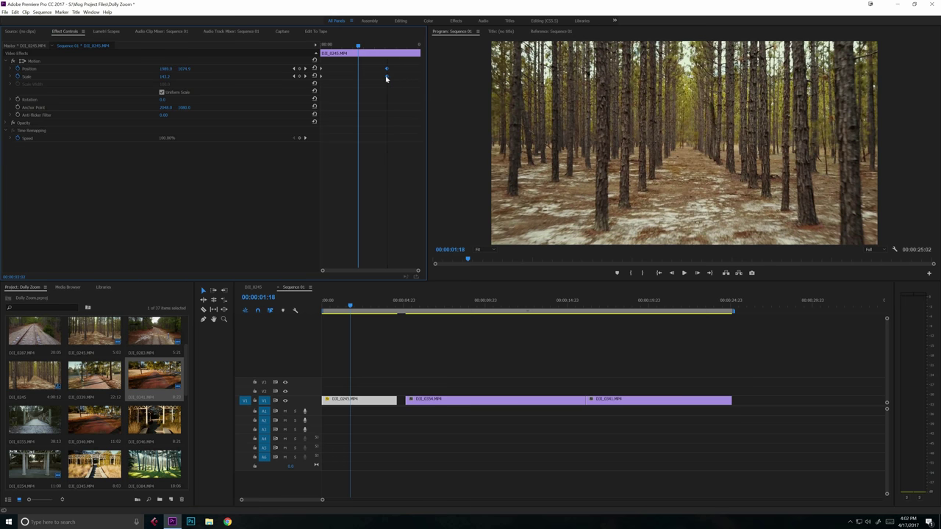
{"action": "left_click_drag", "start_coordinate": [387, 78], "coordinate": [385, 78]}
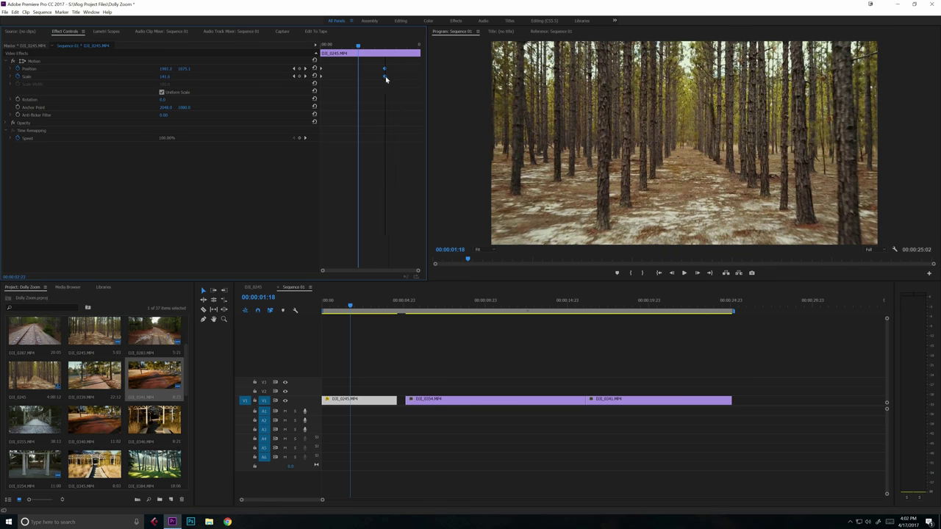
{"action": "left_click", "coordinate": [324, 47]}
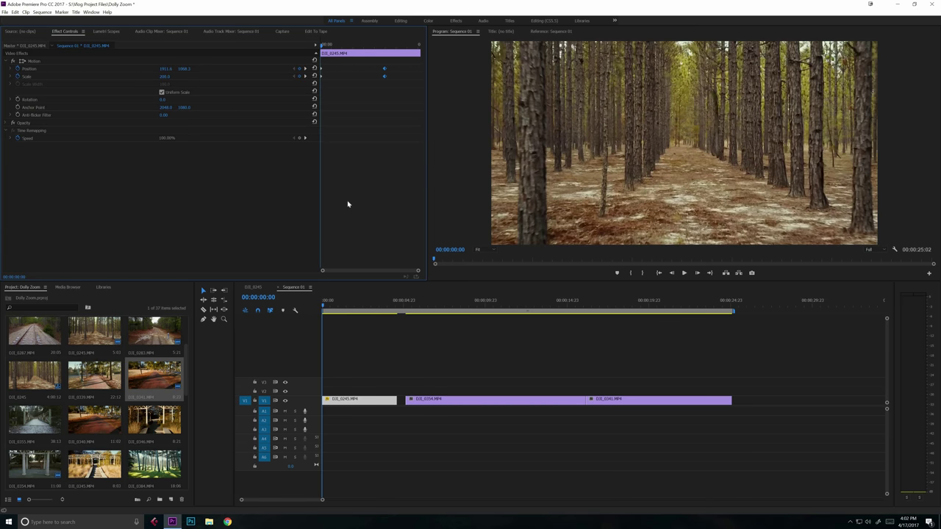
{"action": "key", "text": "space"}
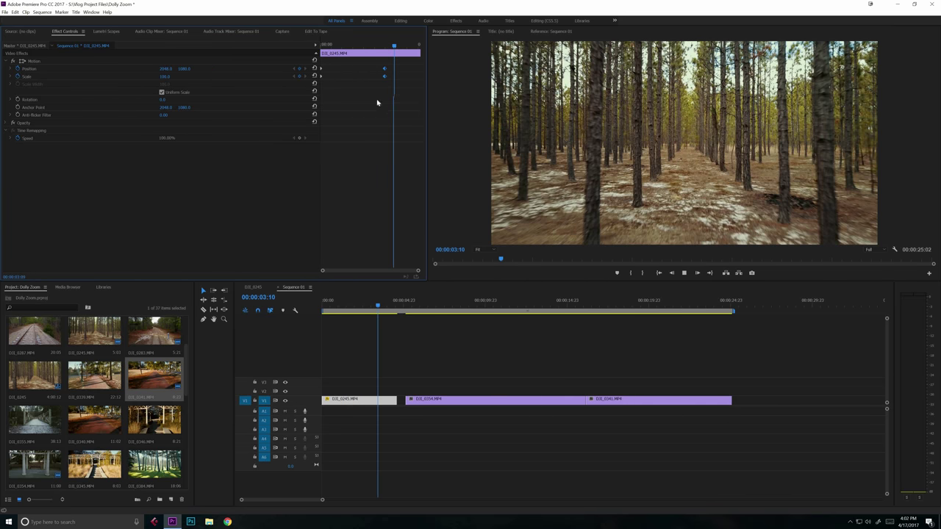
{"action": "left_click", "coordinate": [393, 47]}
- Trim DJI_0245's out point to the last keyframe at about 00:00:03:00
{"action": "left_click_drag", "start_coordinate": [388, 46], "coordinate": [384, 47]}
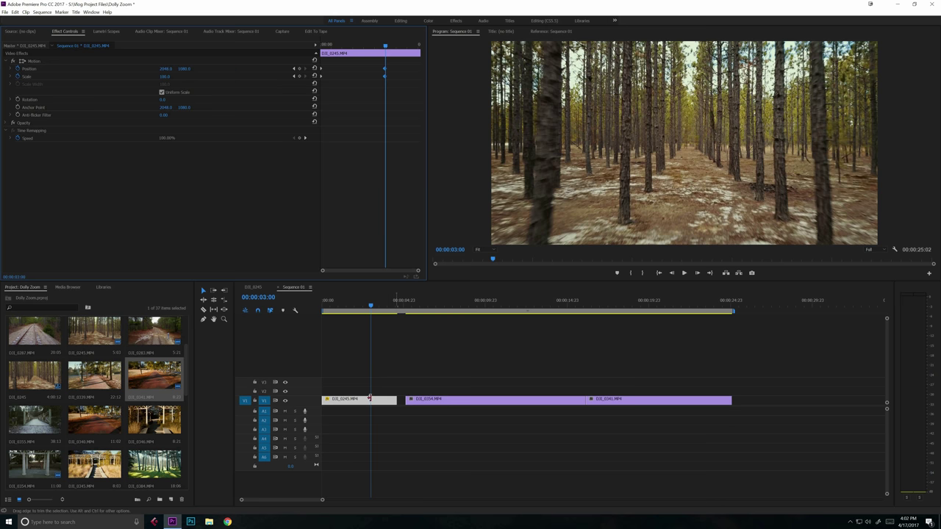
{"action": "left_click_drag", "start_coordinate": [392, 404], "coordinate": [352, 330]}
{"action": "key", "text": "Home"}
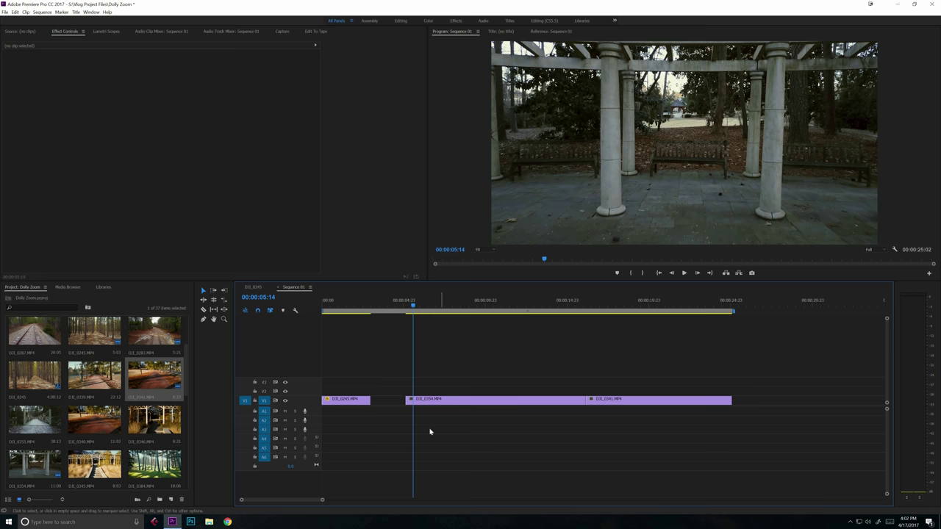
- Select and preview DJI_0354, then start Scale and Position keyframes at its first frame
{"action": "left_click", "coordinate": [432, 399]}
{"action": "key", "text": "space"}
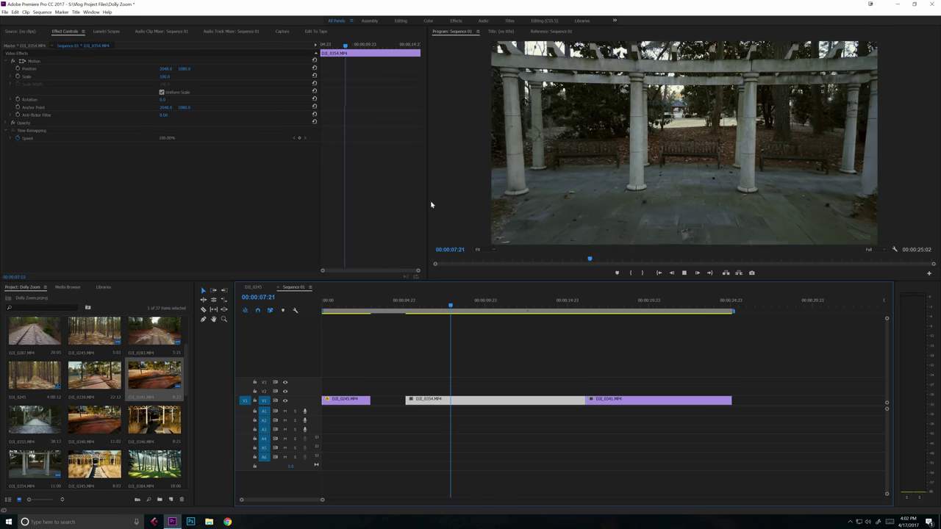
{"action": "key", "text": "space"}
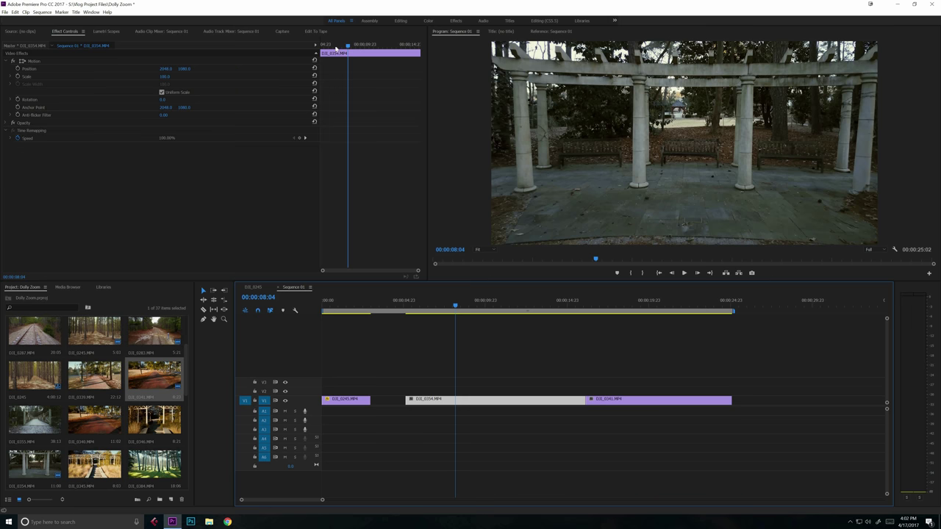
{"action": "key", "text": "j"}
{"action": "key", "text": "j"}
{"action": "key", "text": "k"}
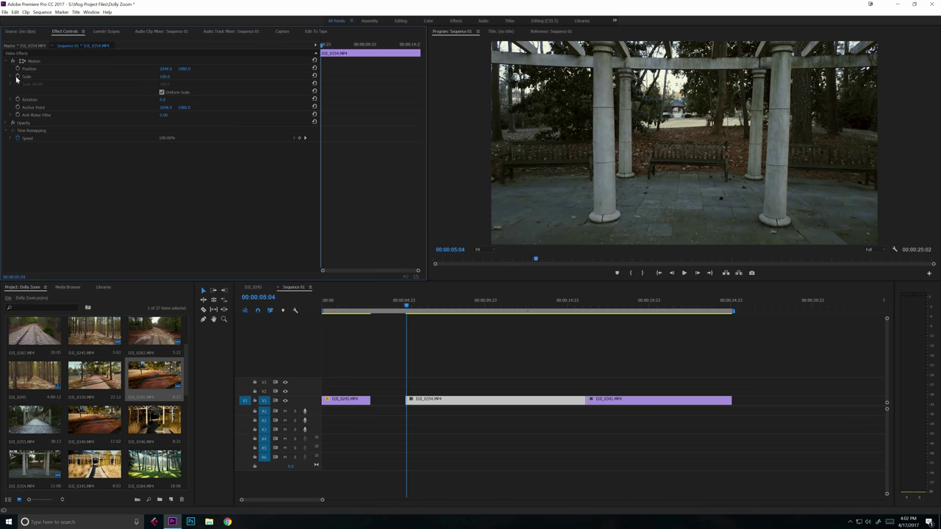
{"action": "left_click", "coordinate": [18, 75]}
{"action": "left_click", "coordinate": [17, 69]}
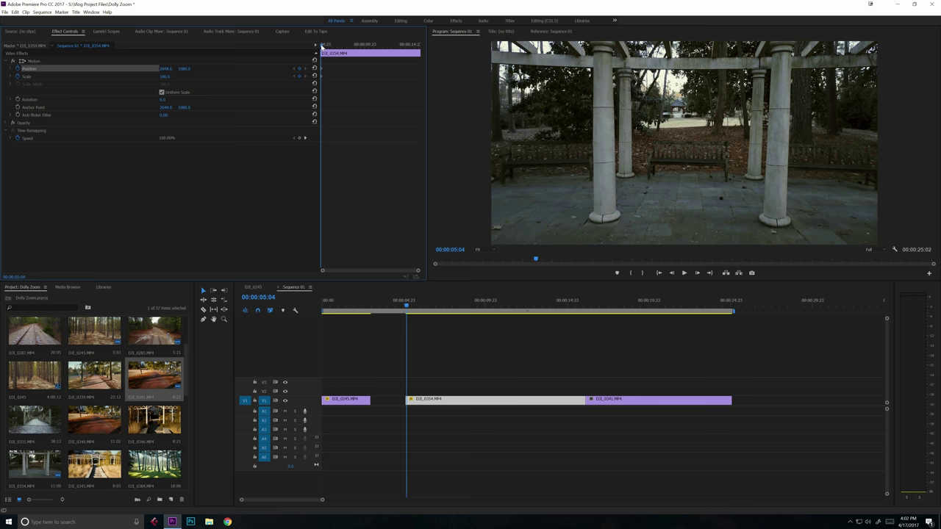
- Add a Scale keyframe of 200 later in DJI_0354, near 00:00:11:13
{"action": "left_click_drag", "start_coordinate": [331, 46], "coordinate": [387, 47]}
{"action": "left_click", "coordinate": [299, 76]}
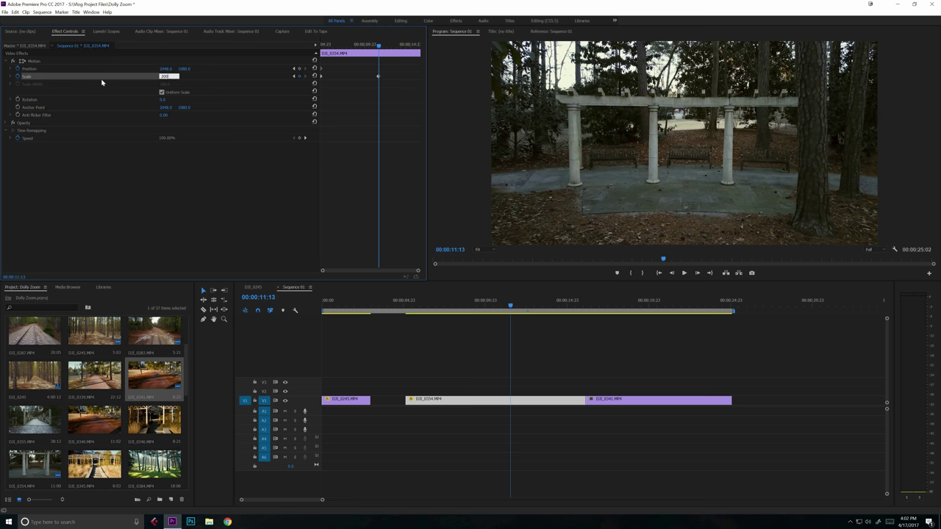
{"action": "key", "text": "Return"}
{"action": "key", "text": "Up"}
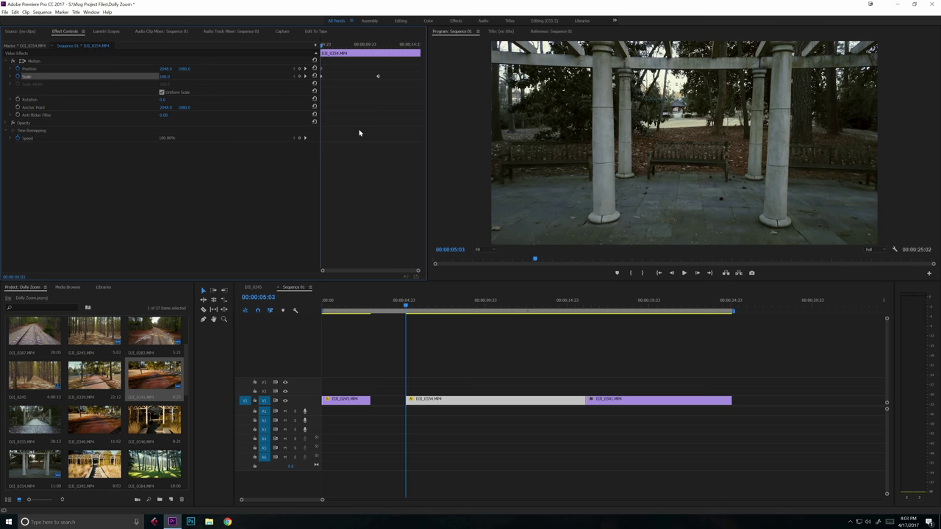
{"action": "left_click", "coordinate": [360, 138]}
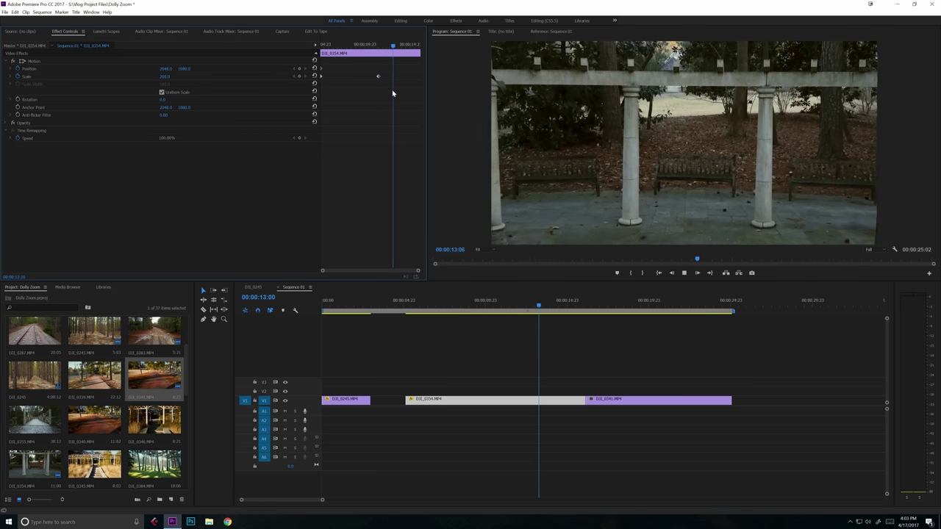
- Replay DJI_0354 from its start and stop at 00:00:10:13
{"action": "key", "text": "space"}
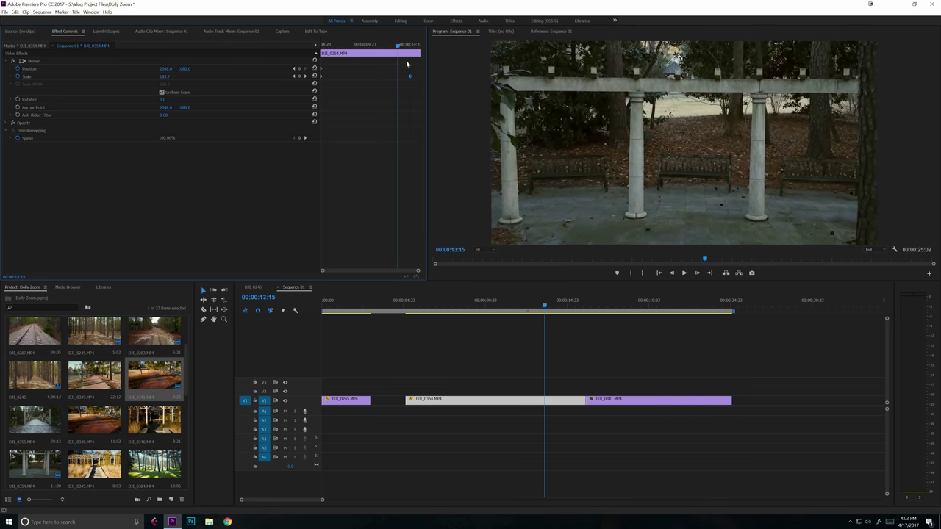
{"action": "key", "text": "Up"}
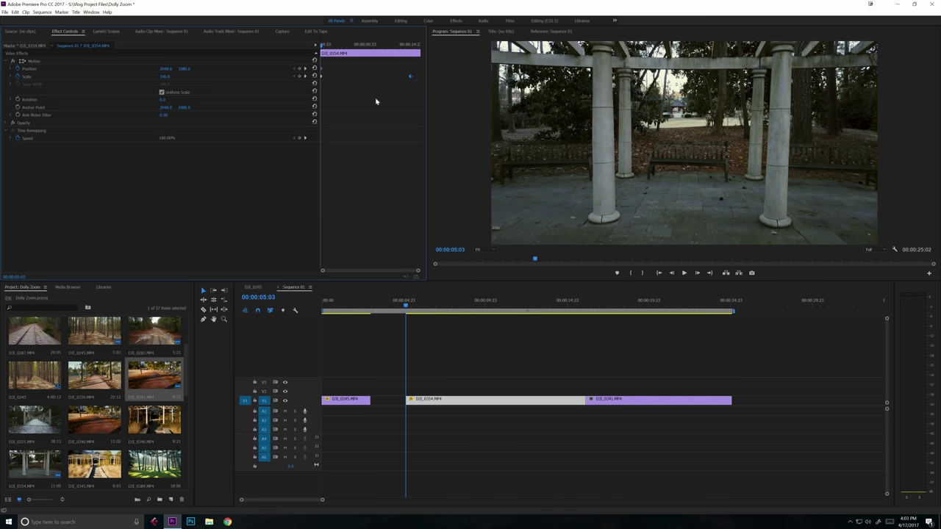
{"action": "key", "text": "space"}
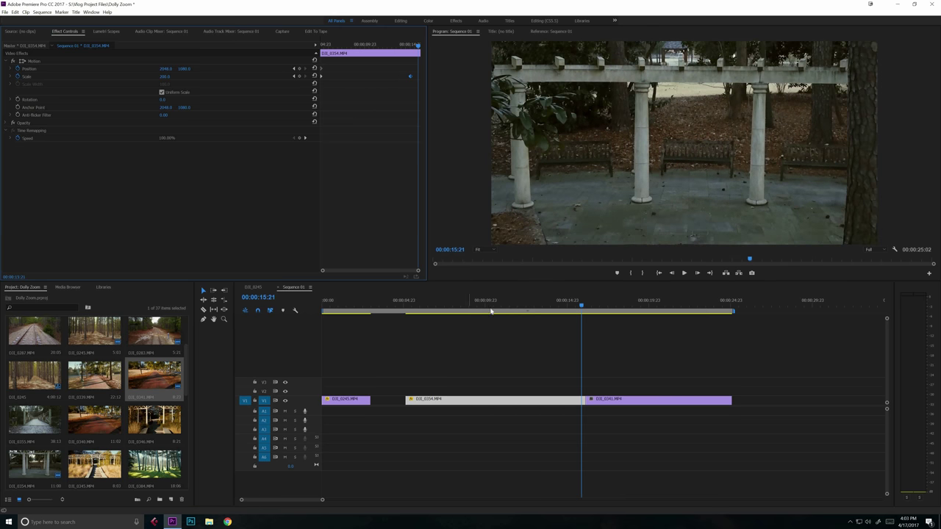
{"action": "left_click", "coordinate": [494, 310]}
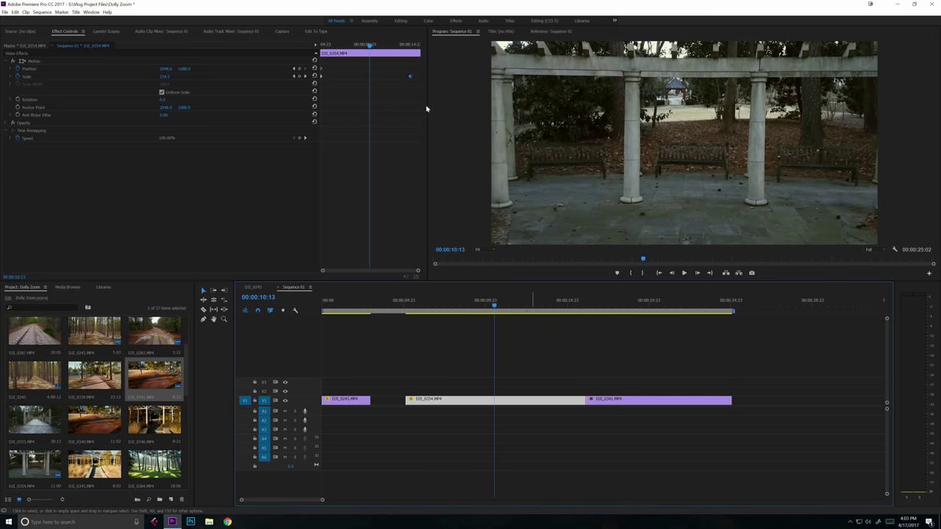
- Drag the 200 Scale keyframe to 00:00:10:13 and replay DJI_0354
{"action": "left_click_drag", "start_coordinate": [410, 77], "coordinate": [372, 78]}
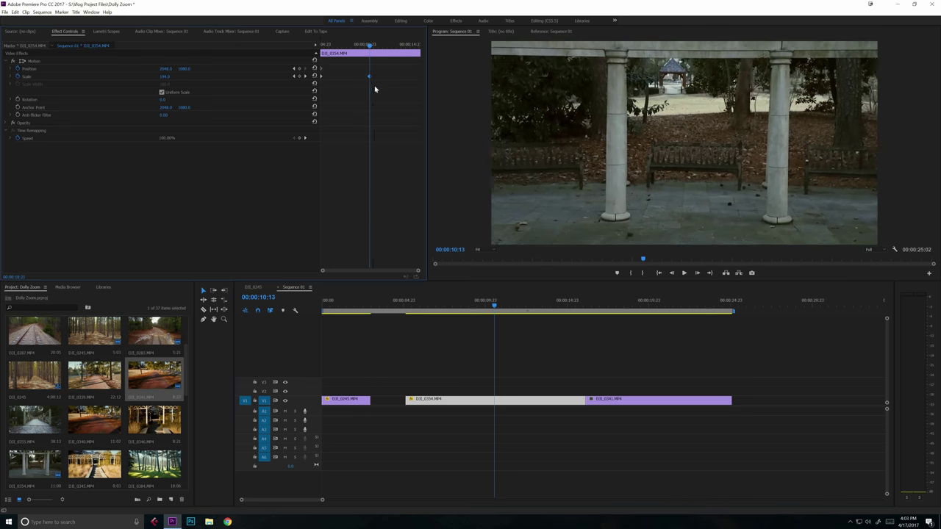
{"action": "left_click", "coordinate": [340, 47]}
{"action": "key", "text": "Up"}
{"action": "key", "text": "space"}
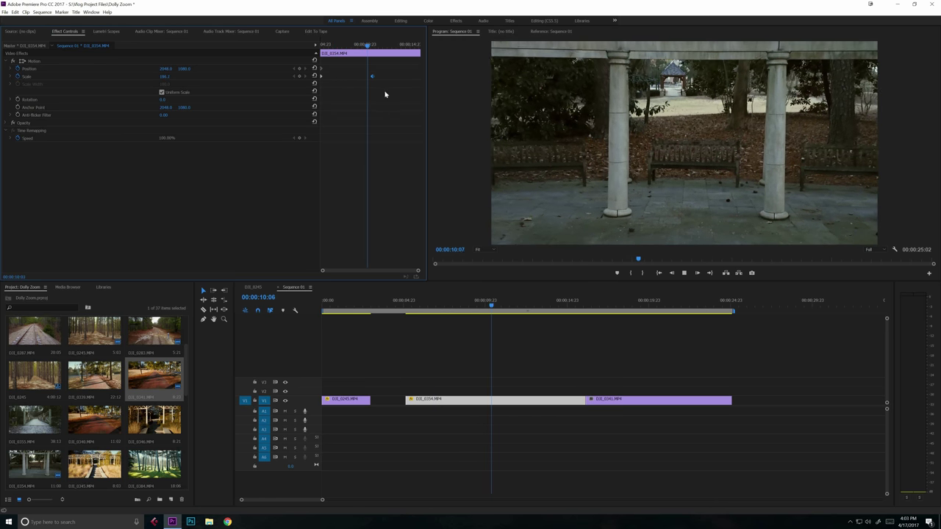
{"action": "key", "text": "space"}
- Select DJI_0354's end Position and Scale keyframes together and replay the zoom from around ten seconds
{"action": "left_click_drag", "start_coordinate": [314, 64], "coordinate": [366, 46]}
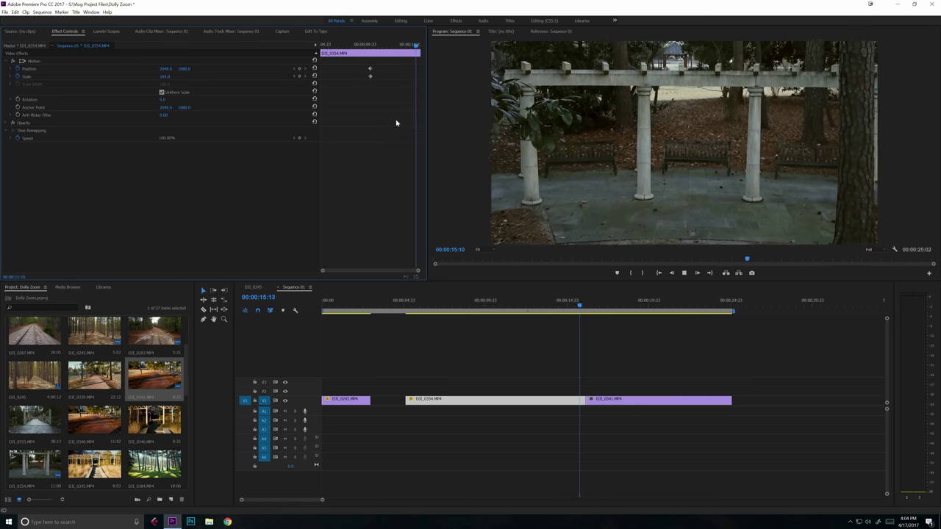
{"action": "key", "text": "space"}
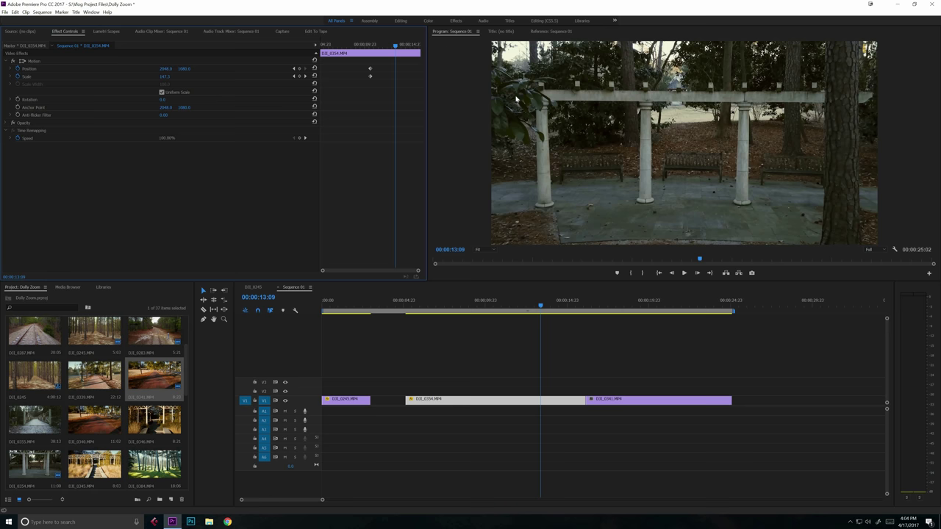
{"action": "key", "text": "space"}
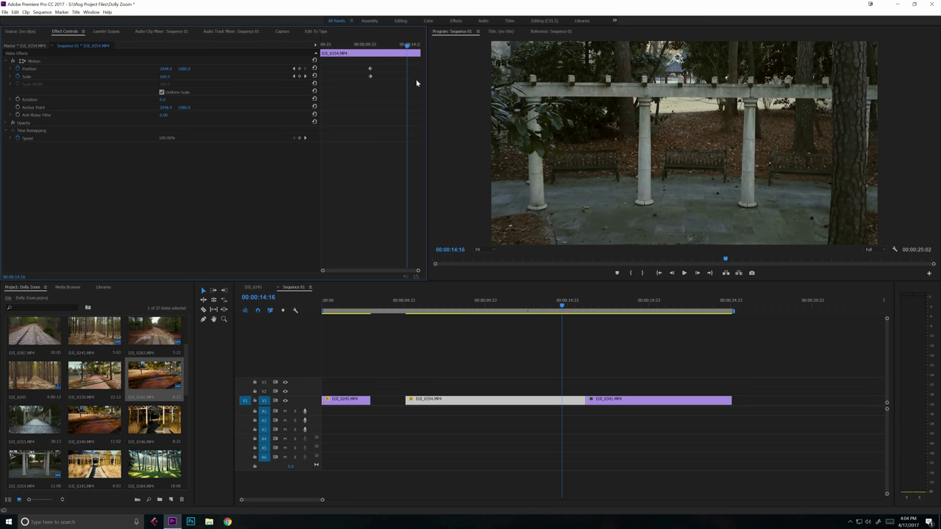
{"action": "key", "text": "space"}
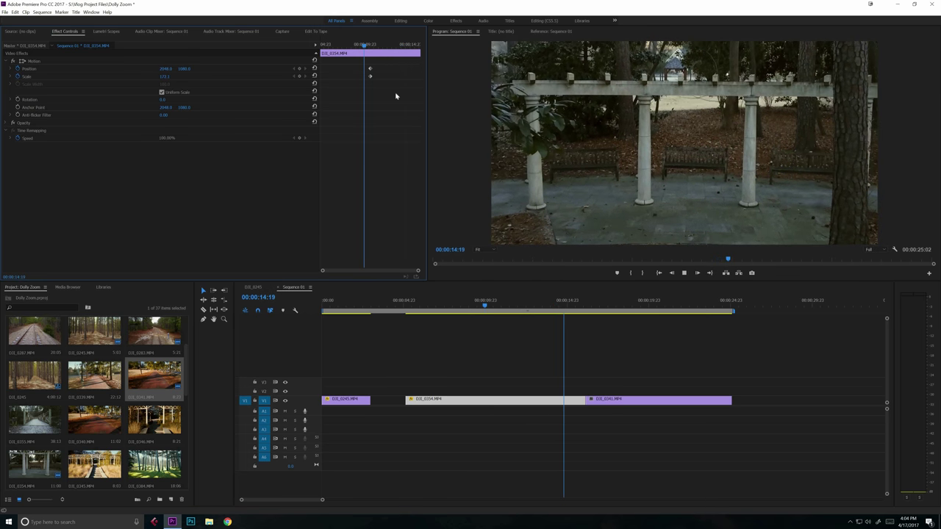
{"action": "key", "text": "space"}
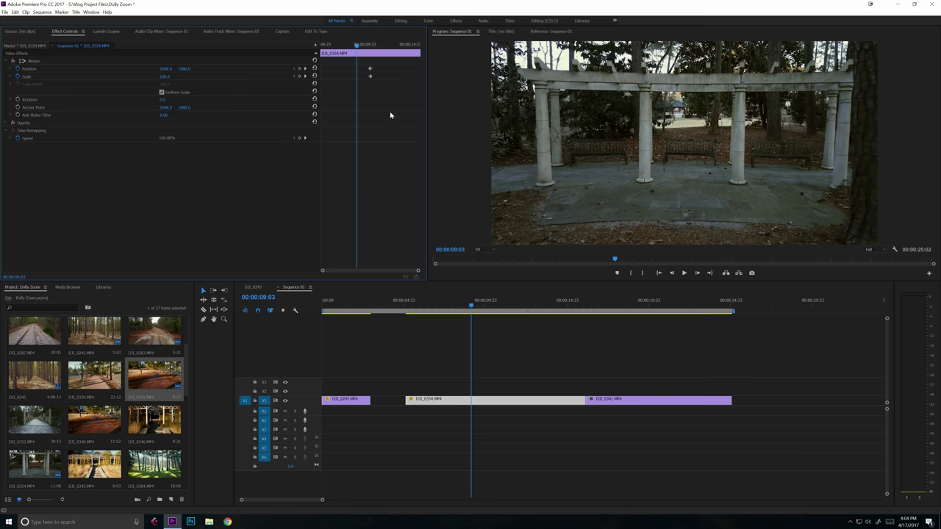
{"action": "key", "text": "space"}
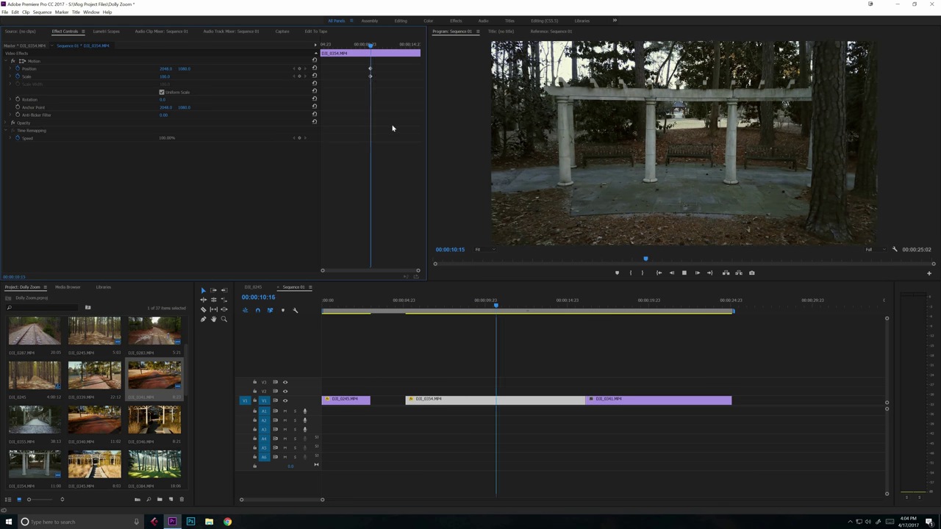
- Apply Ease In temporal interpolation to DJI_0354's Scale keyframes and play back the eased zoom
{"action": "key", "text": "space"}
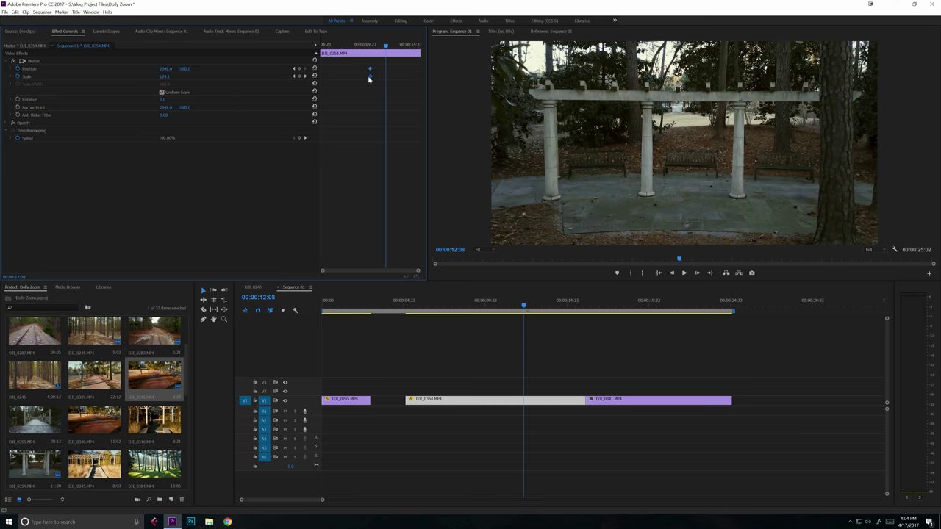
{"action": "right_click", "coordinate": [369, 76]}
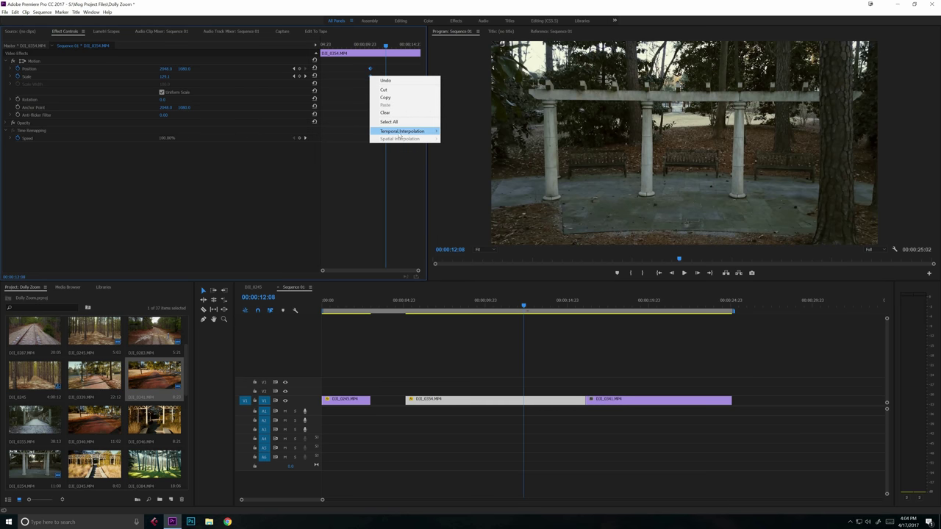
{"action": "mouse_move", "coordinate": [407, 135]}
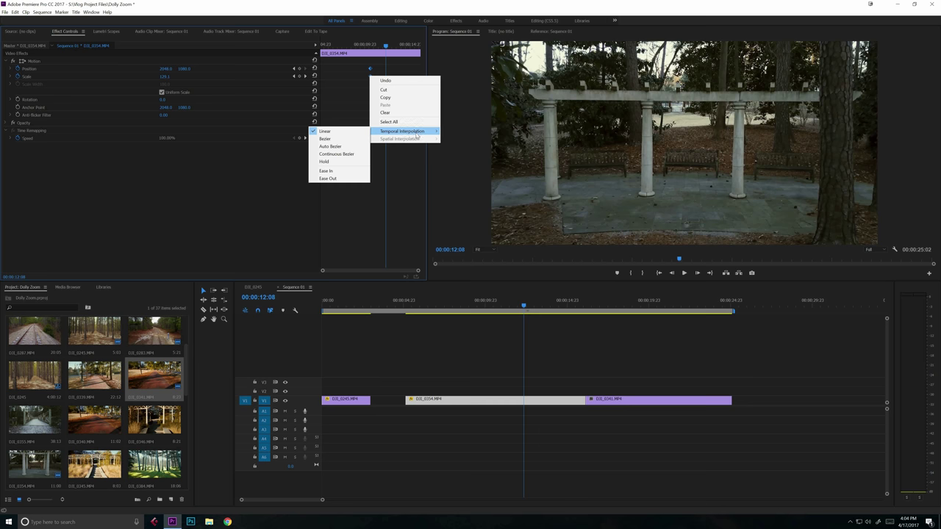
{"action": "left_click", "coordinate": [348, 139]}
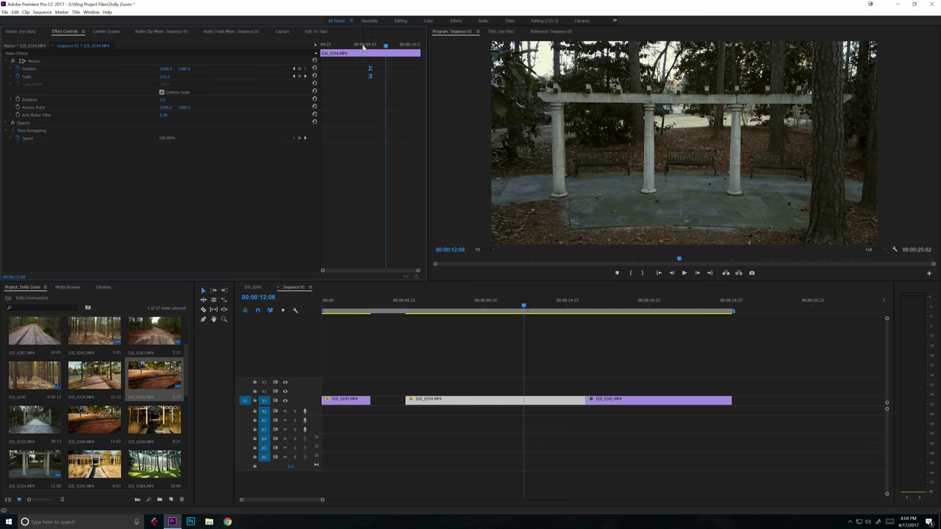
{"action": "left_click", "coordinate": [361, 47]}
{"action": "key", "text": "space"}
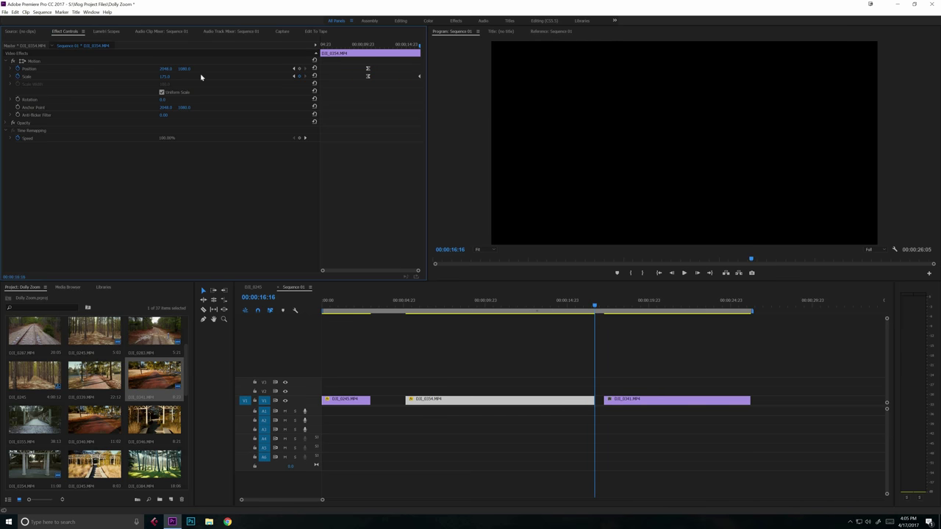
- Change DJI_0354's Scale keyframe to 160, then play the sequence from 00:00:10:15
{"action": "left_click", "coordinate": [166, 77]}
{"action": "key", "text": "Return"}
{"action": "left_click", "coordinate": [369, 46]}
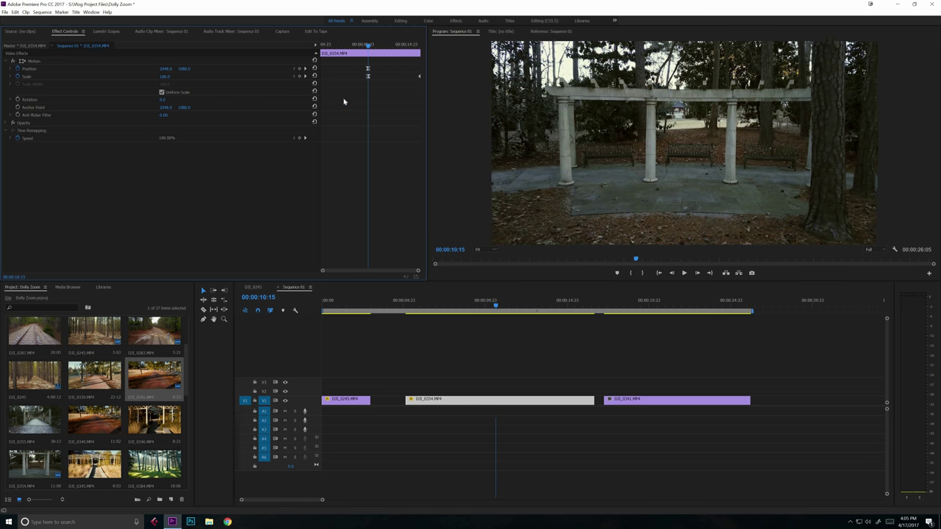
{"action": "left_click", "coordinate": [535, 335]}
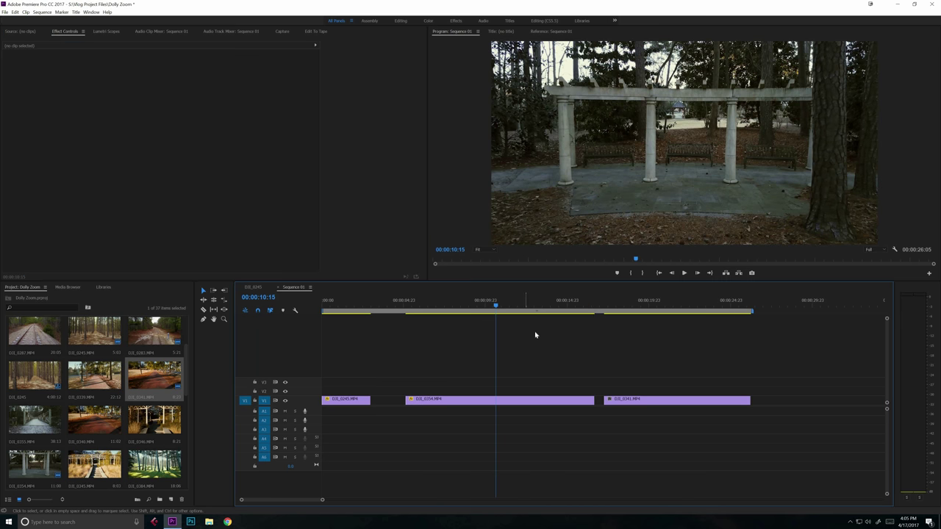
{"action": "key", "text": "space"}
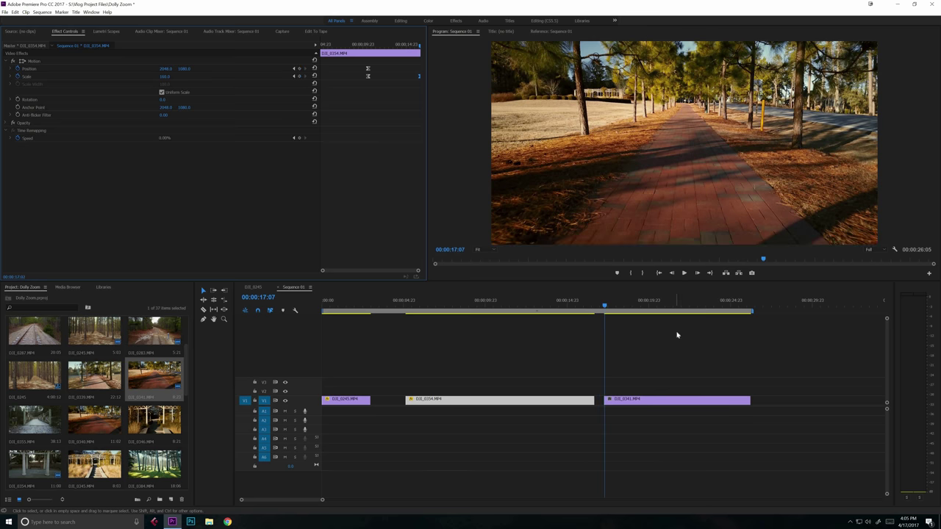
- Play into DJI_0341, select it, and park the playhead at its 00:00:17:06 start
{"action": "key", "text": "space"}
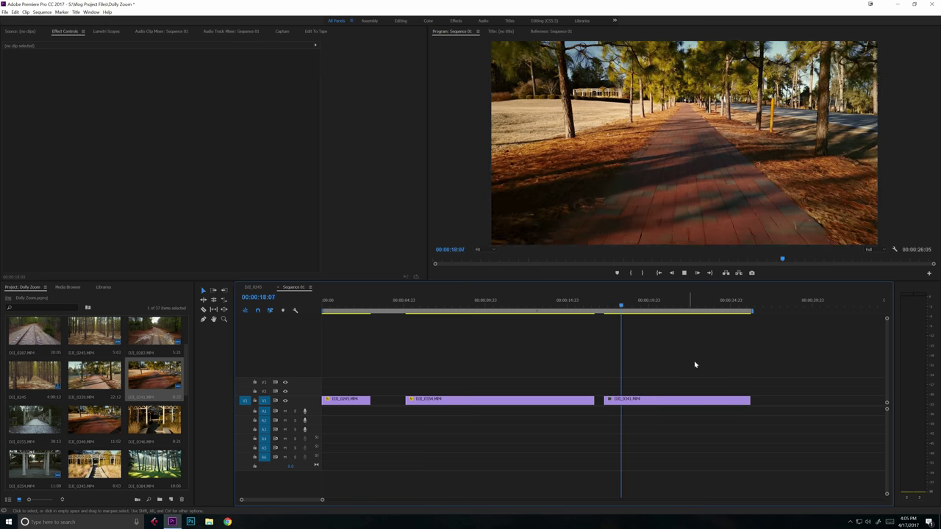
{"action": "key", "text": "space"}
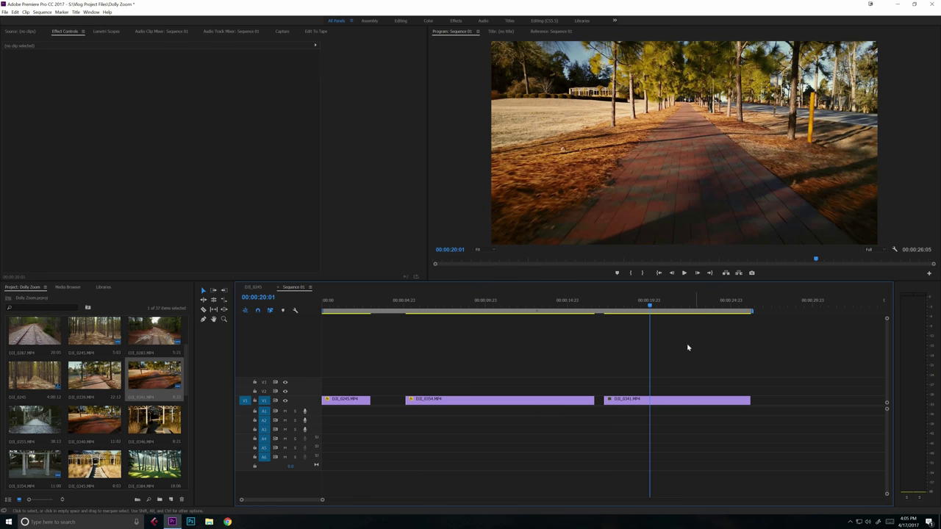
{"action": "left_click", "coordinate": [647, 401]}
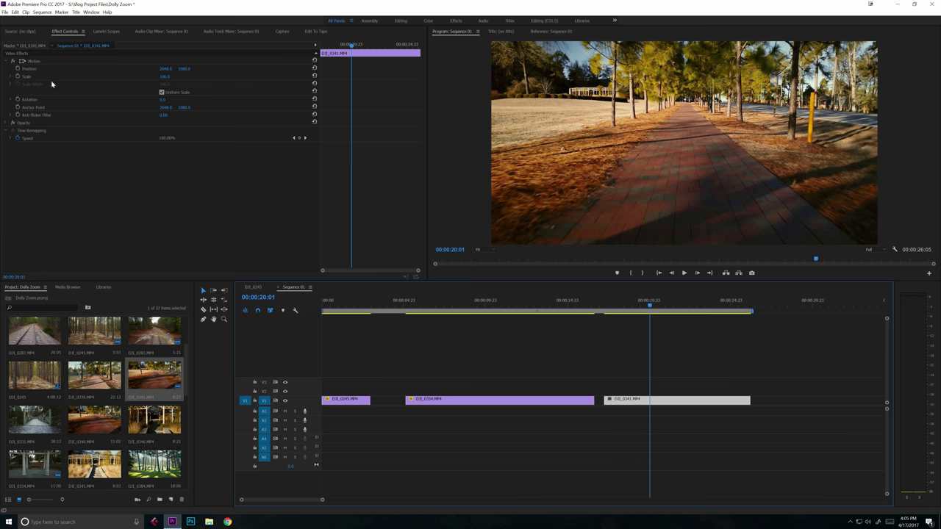
{"action": "left_click", "coordinate": [320, 51]}
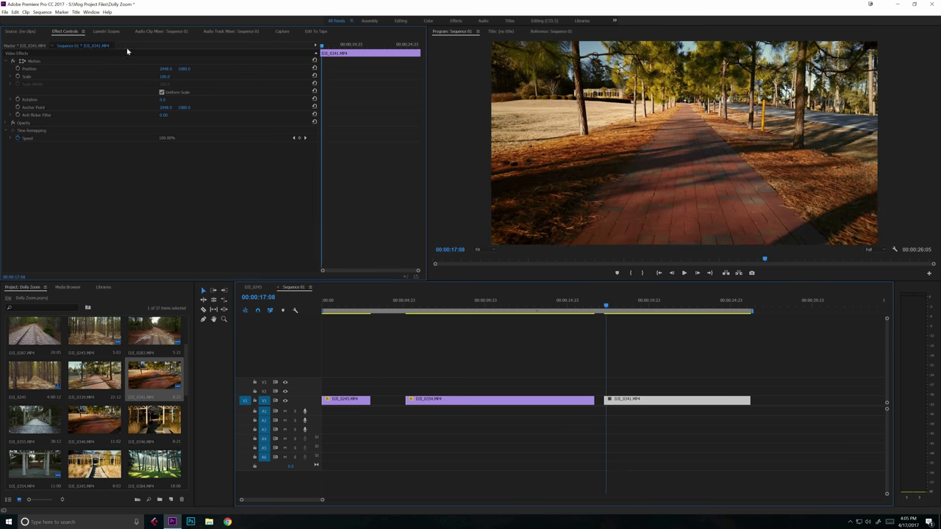
- Add starting Position and Scale keyframes with Scale set to 200
{"action": "left_click", "coordinate": [17, 77]}
{"action": "left_click", "coordinate": [18, 69]}
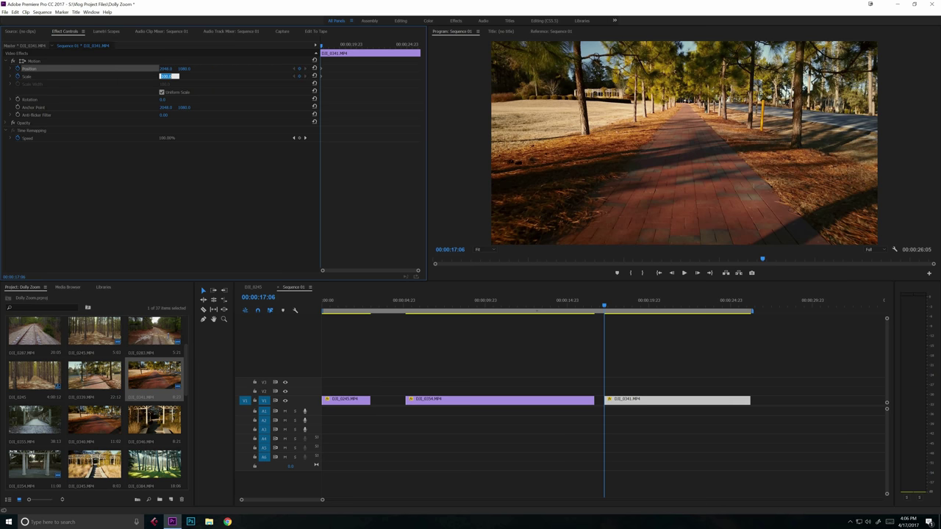
{"action": "key", "text": "Return"}
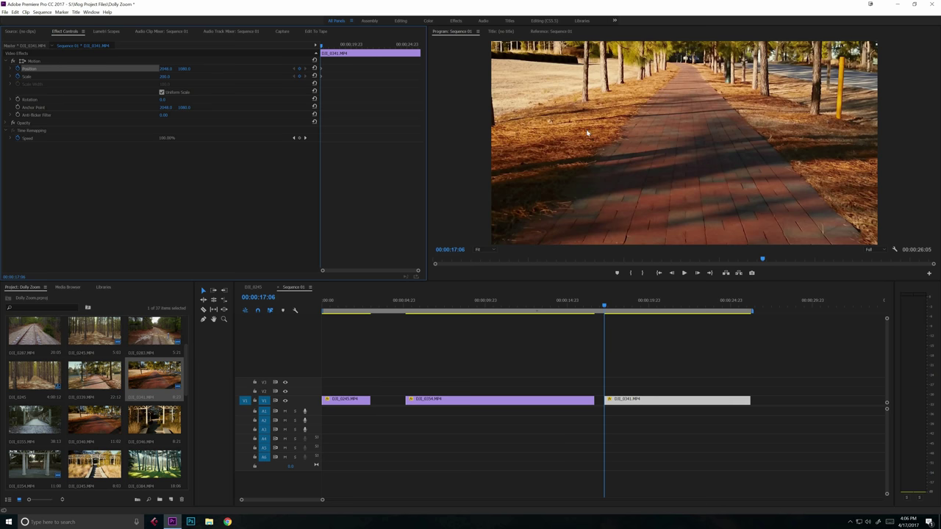
- Lower DJI_0341's zoomed start framing, then keyframe Scale 100 at 23:22 with the image moved back up
{"action": "left_click", "coordinate": [692, 106]}
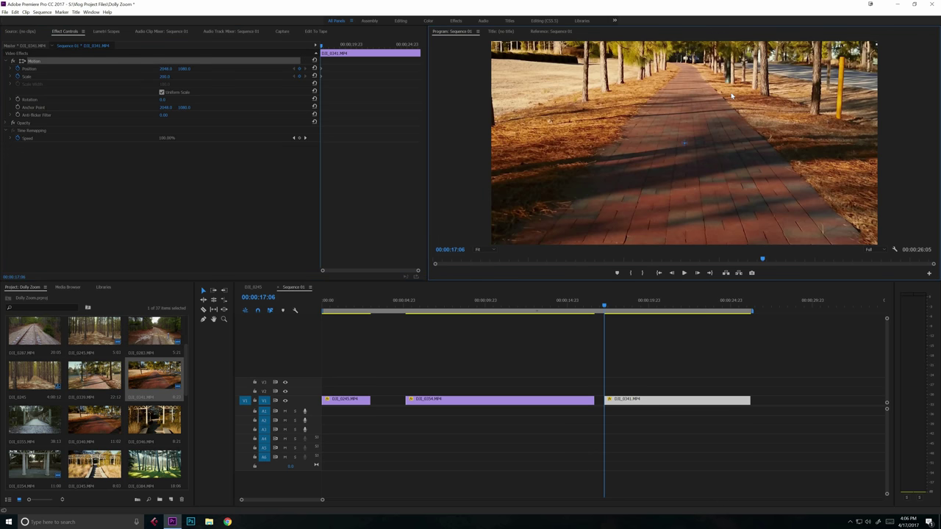
{"action": "left_click_drag", "start_coordinate": [731, 96], "coordinate": [734, 159]}
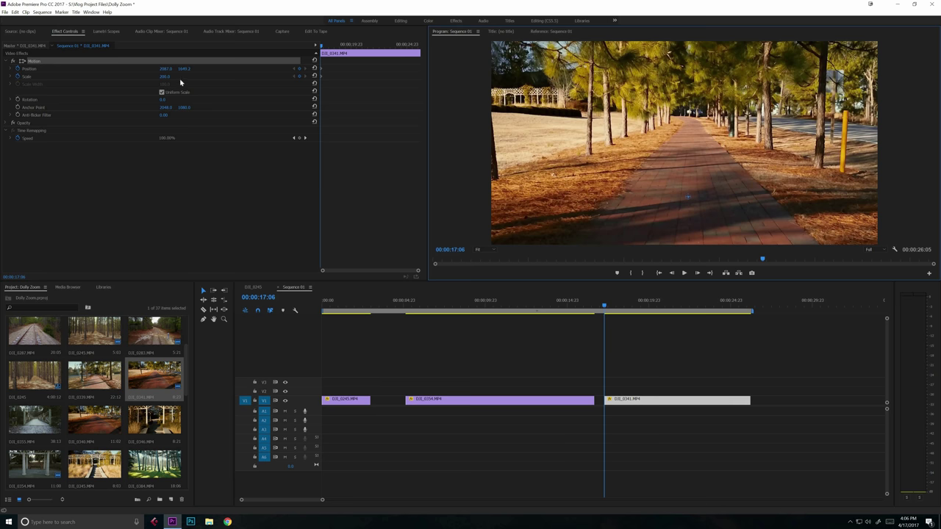
{"action": "left_click", "coordinate": [305, 76]}
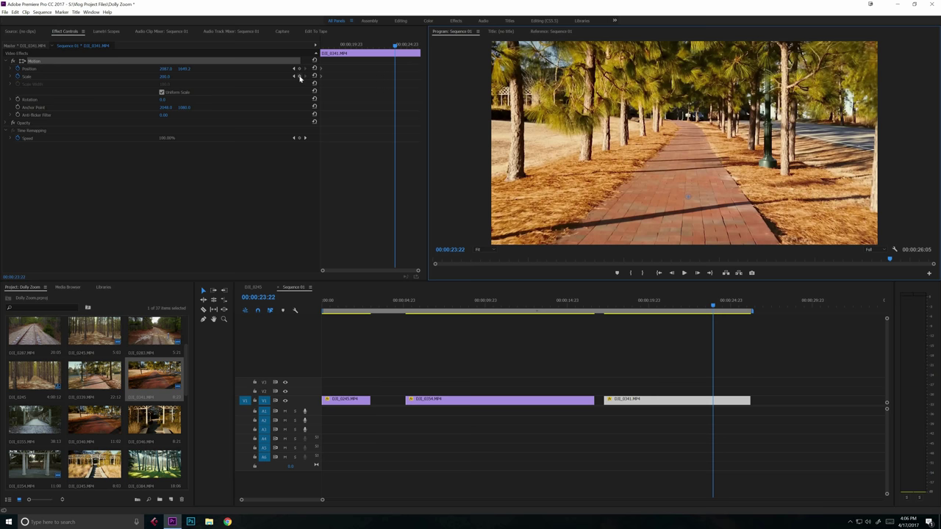
{"action": "left_click", "coordinate": [299, 69]}
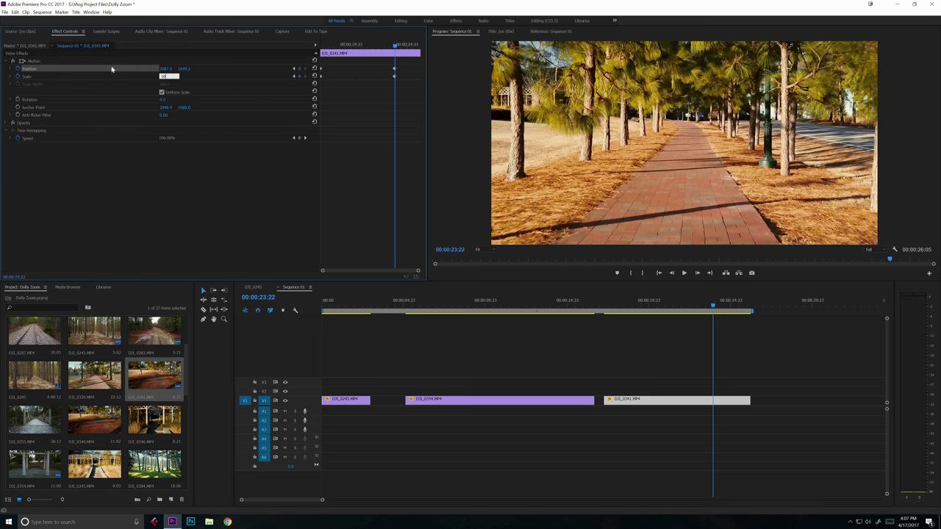
{"action": "key", "text": "Return"}
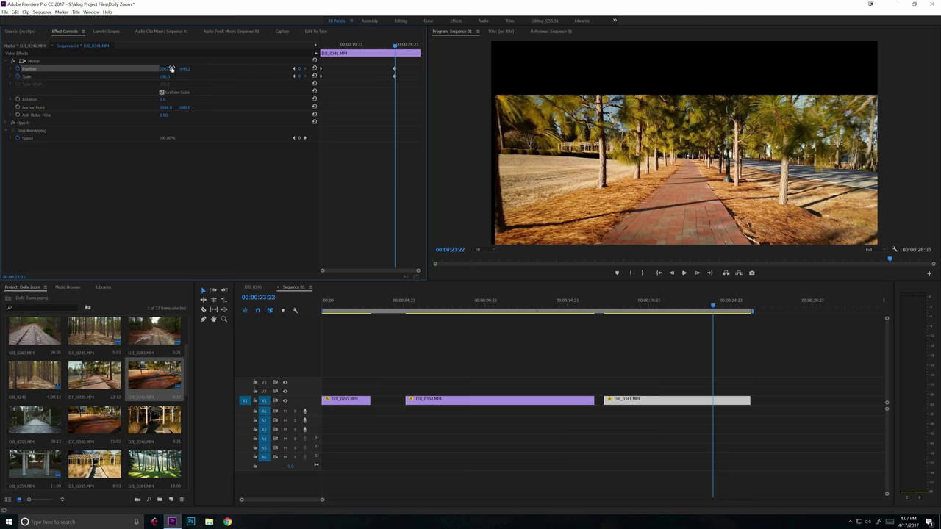
{"action": "left_click", "coordinate": [653, 142]}
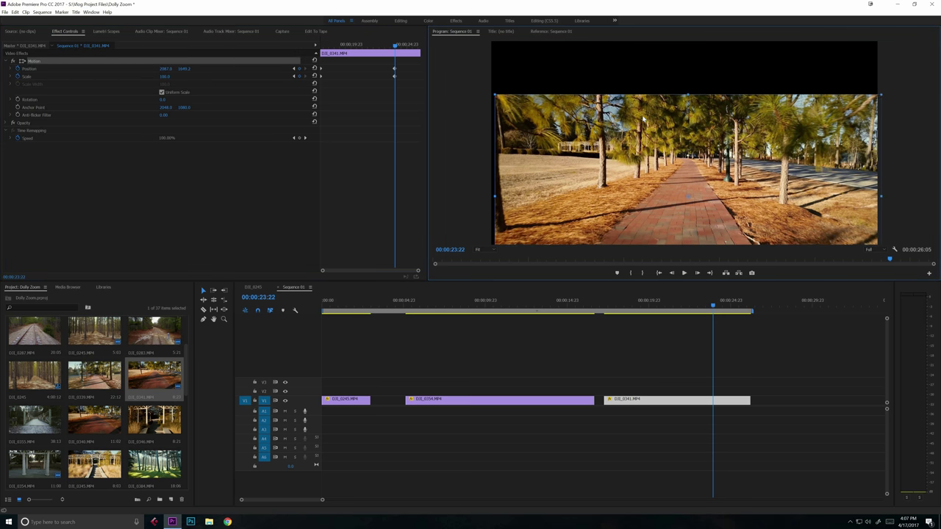
{"action": "left_click_drag", "start_coordinate": [653, 142], "coordinate": [649, 93]}
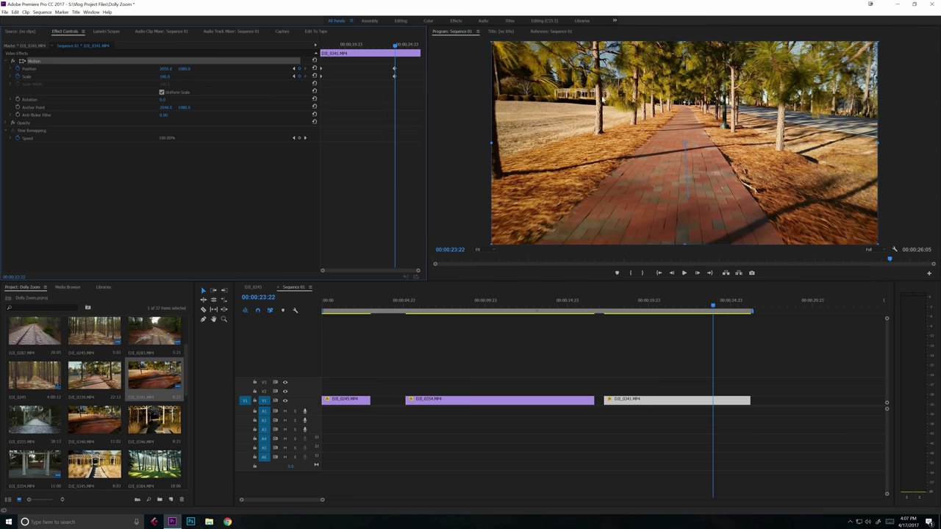